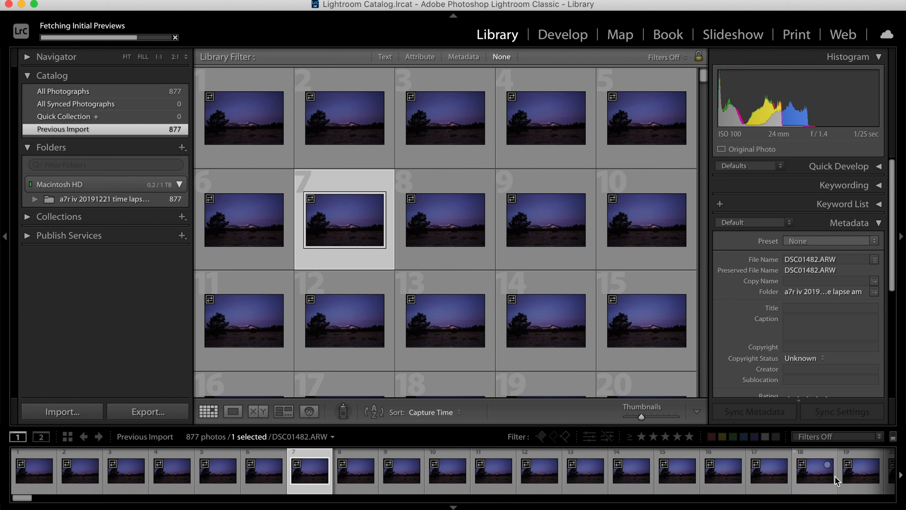
# Step: Open photo DSC02348.ARW, near the end of the sequence, in the Develop module and activate Crop & Straighten
pyautogui.hscroll(1, 662, 480)
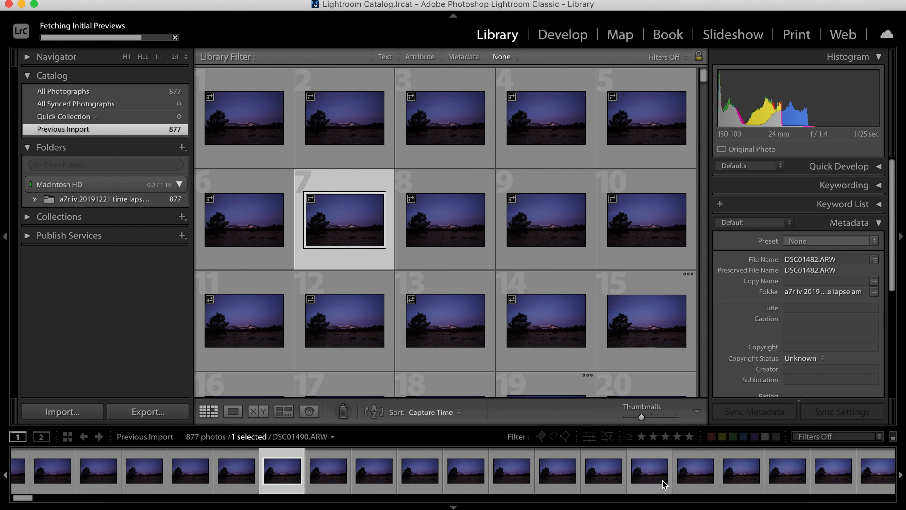
pyautogui.hscroll(20, 662, 480)
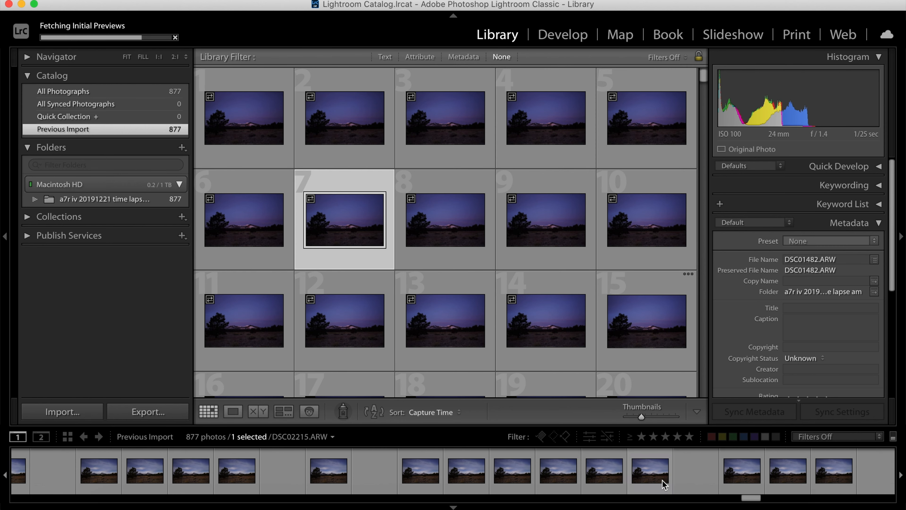
pyautogui.hscroll(10, 662, 483)
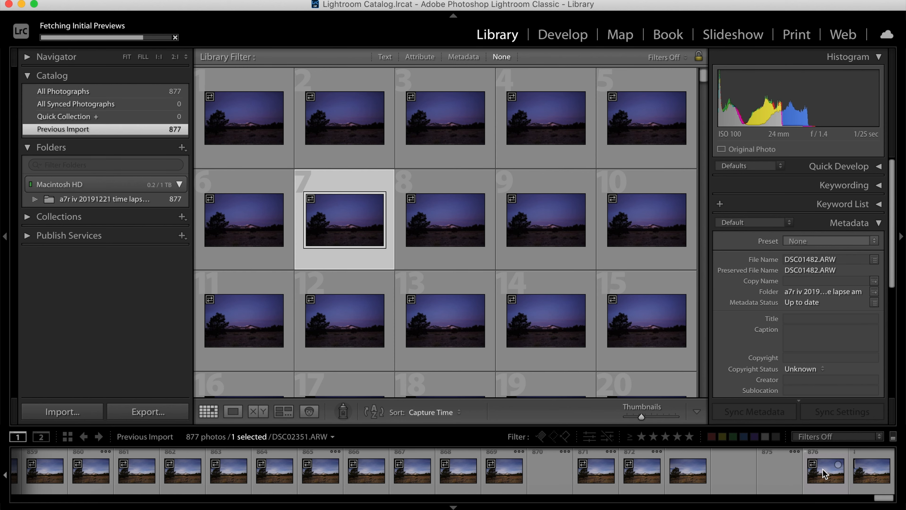
pyautogui.click(691, 476)
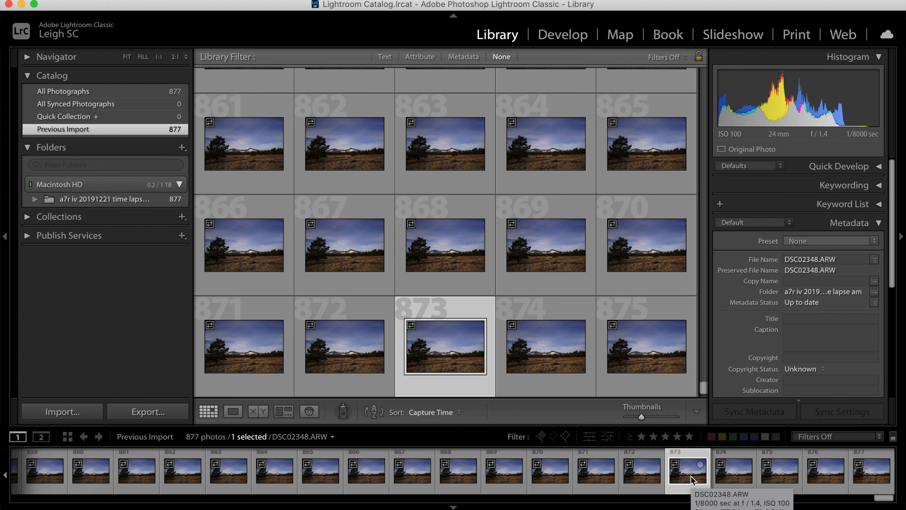
pyautogui.click(560, 36)
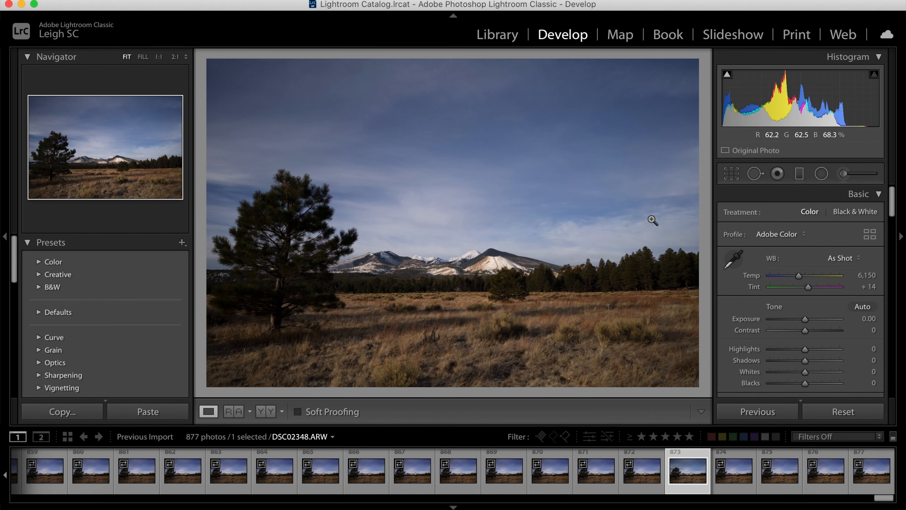
pyautogui.click(730, 177)
pyautogui.moveTo(808, 251); pyautogui.dragTo(809, 252)
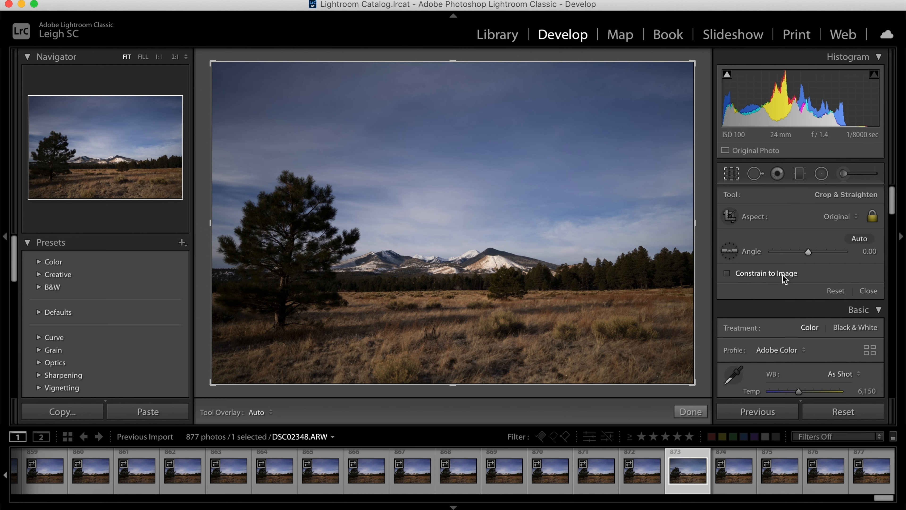
# Step: Adjust the photo's tone to Contrast +3, Highlights -30, Shadows +50 and Whites +17
pyautogui.scroll(-5, 782, 278)
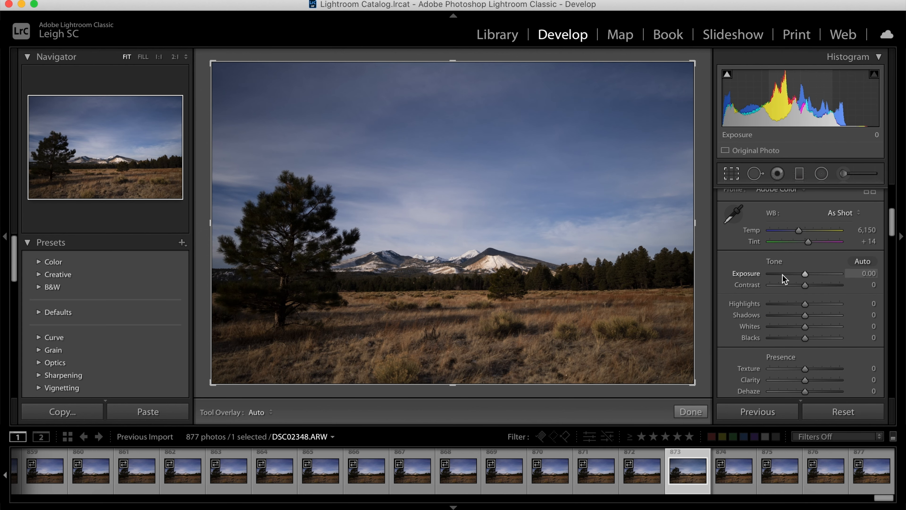
pyautogui.scroll(-3, 782, 278)
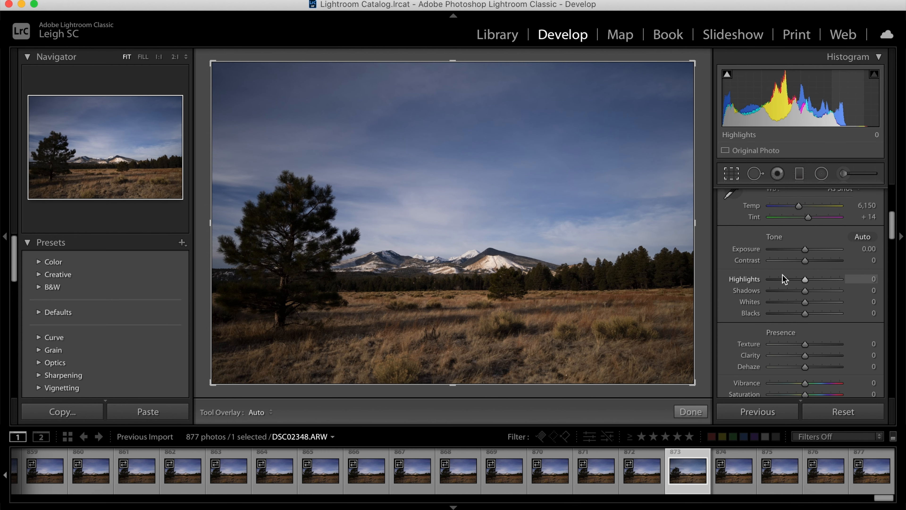
pyautogui.scroll(-3, 782, 279)
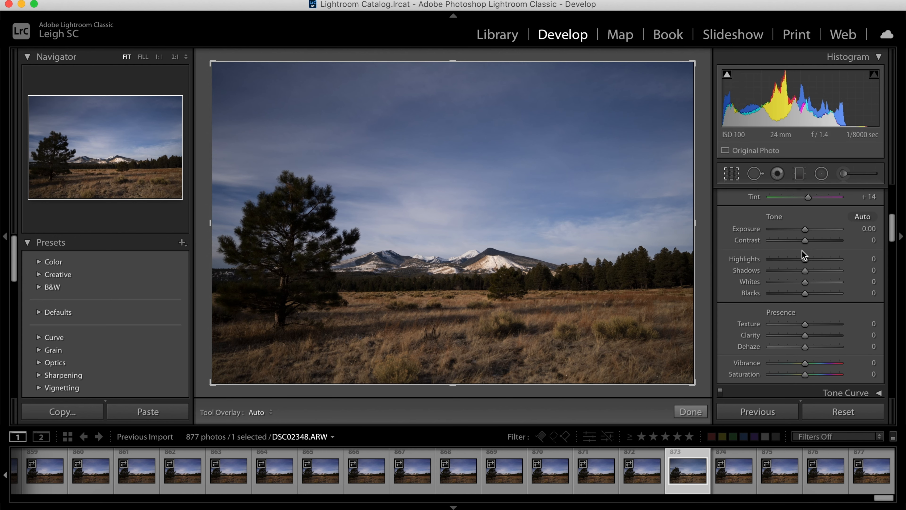
pyautogui.moveTo(805, 243); pyautogui.dragTo(805, 243)
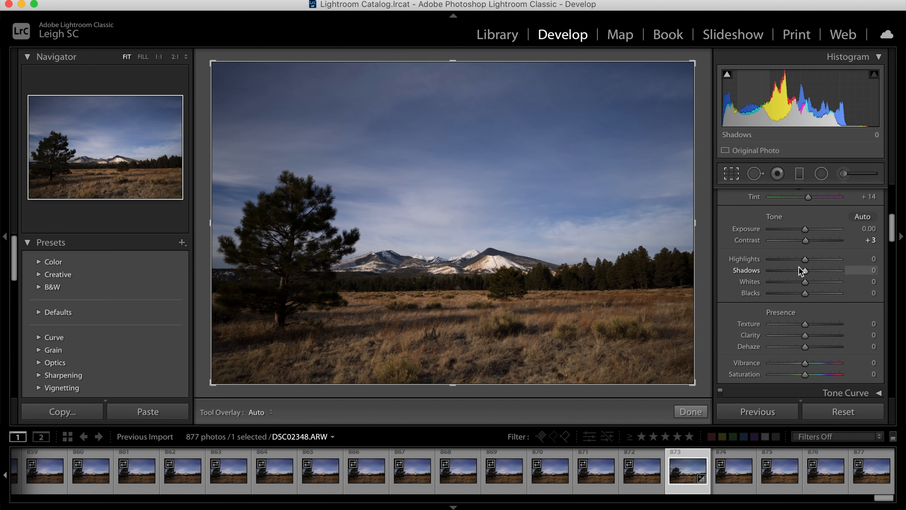
pyautogui.moveTo(805, 260); pyautogui.dragTo(794, 258)
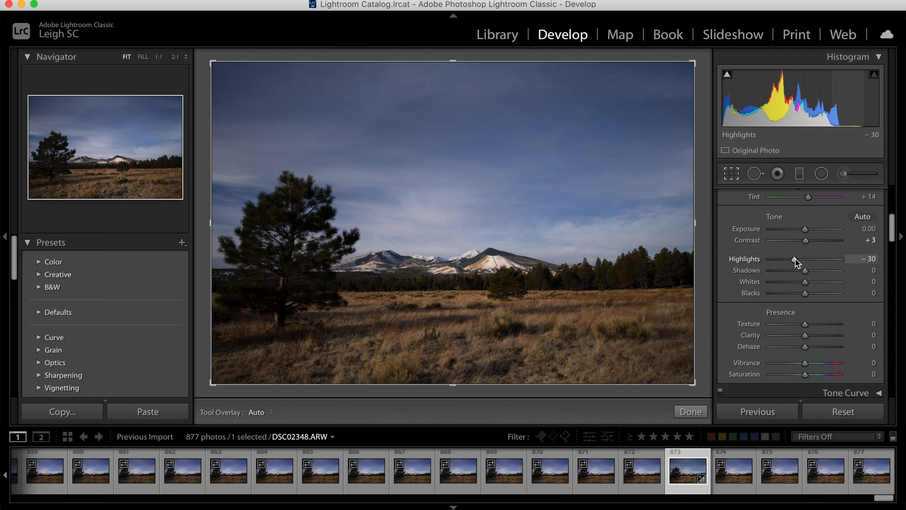
pyautogui.moveTo(807, 273); pyautogui.dragTo(823, 271)
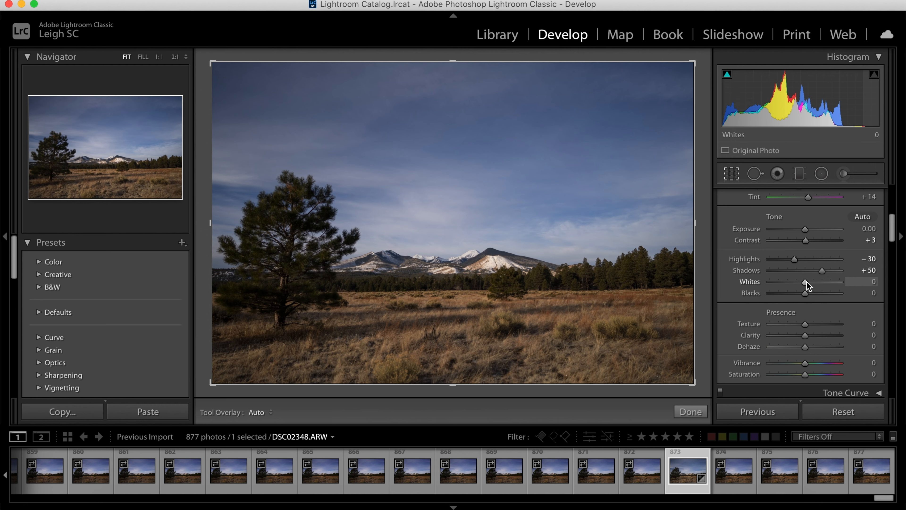
pyautogui.moveTo(807, 282); pyautogui.dragTo(813, 284)
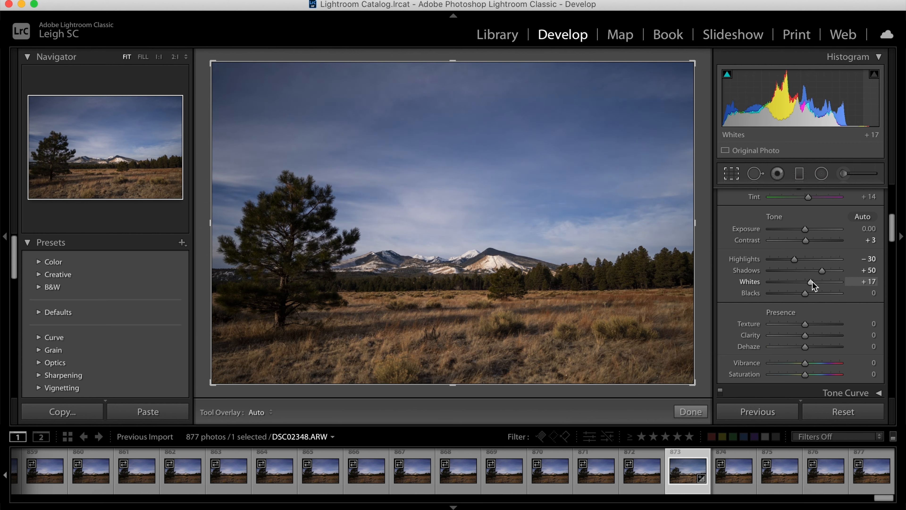
pyautogui.moveTo(813, 279); pyautogui.dragTo(812, 280)
# Step: Set the photo's Vibrance to +15 and its Dehaze to +35
pyautogui.scroll(-4, 813, 279)
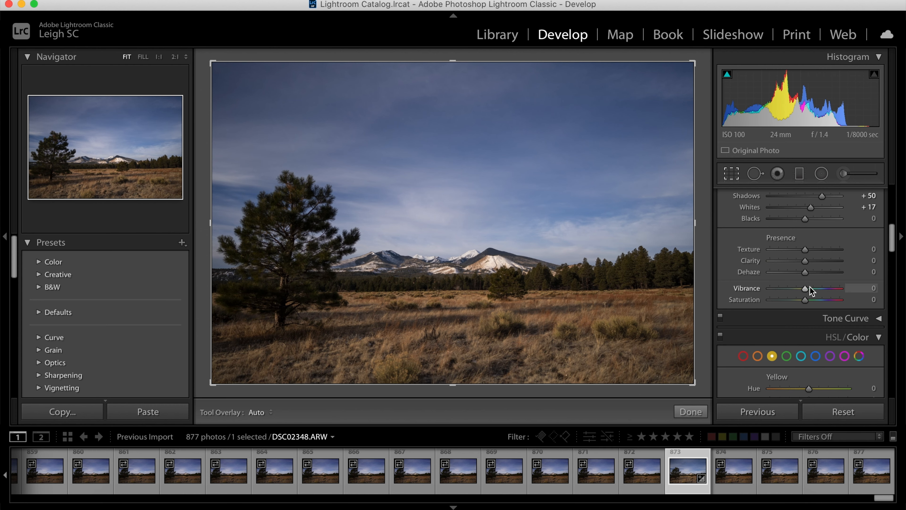
pyautogui.scroll(11, 810, 290)
pyautogui.scroll(4, 810, 291)
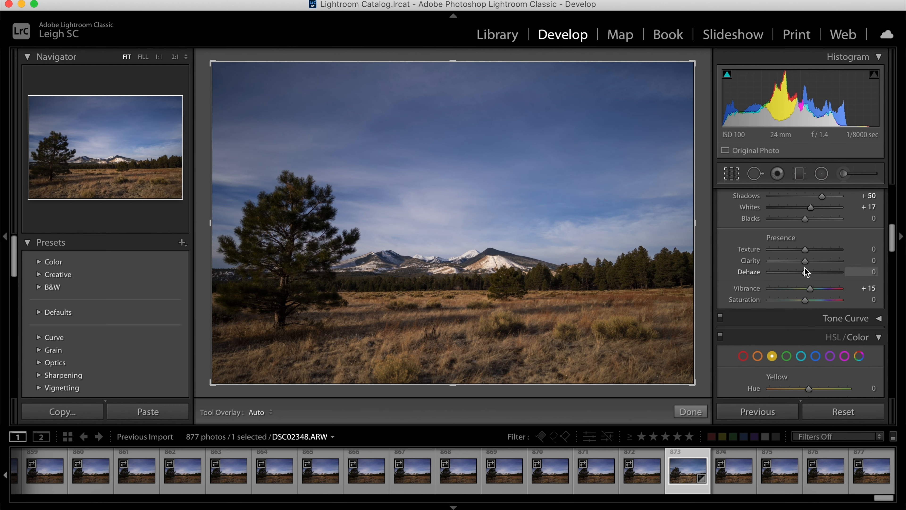
pyautogui.moveTo(808, 273); pyautogui.dragTo(811, 273)
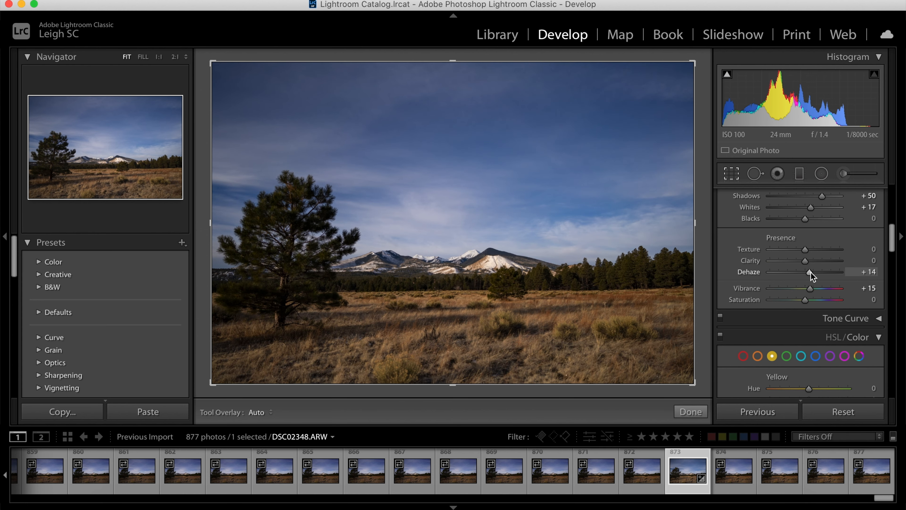
pyautogui.moveTo(810, 273); pyautogui.dragTo(818, 273)
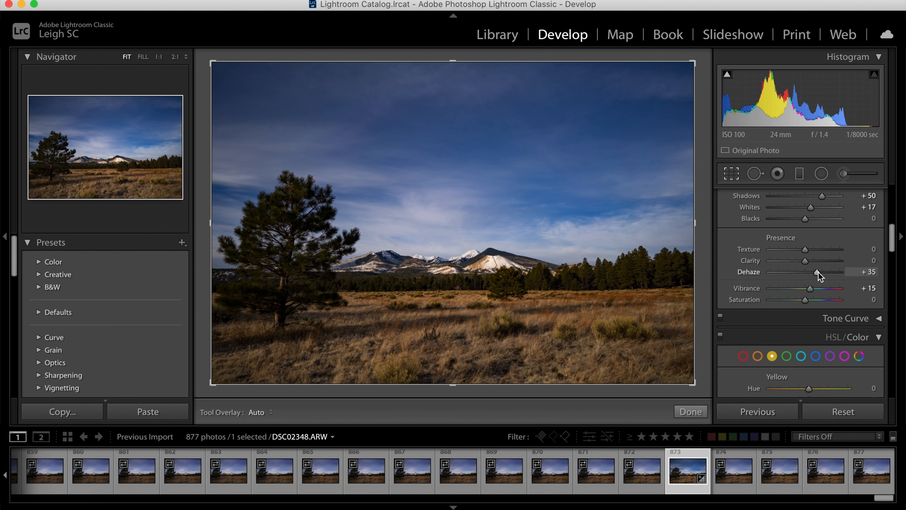
# Step: Raise the photo's Exposure to +0.50
pyautogui.scroll(-2, 818, 273)
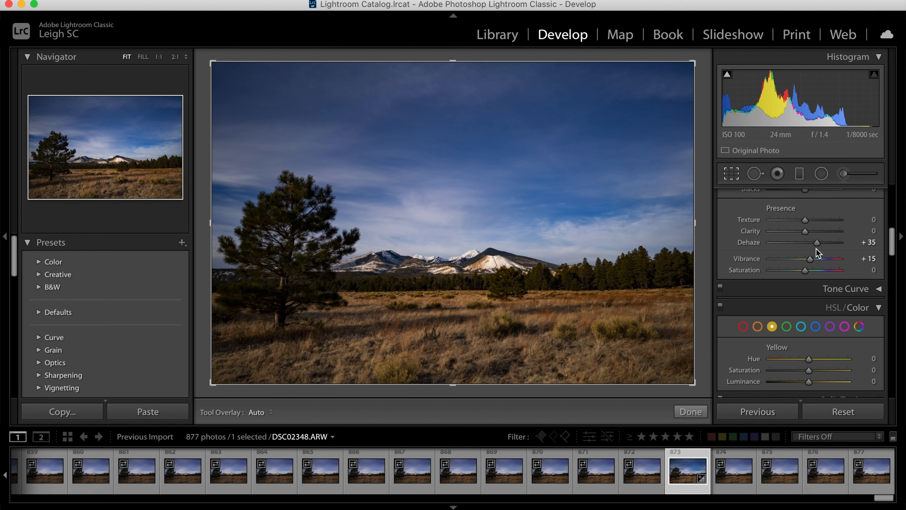
pyautogui.scroll(3, 816, 249)
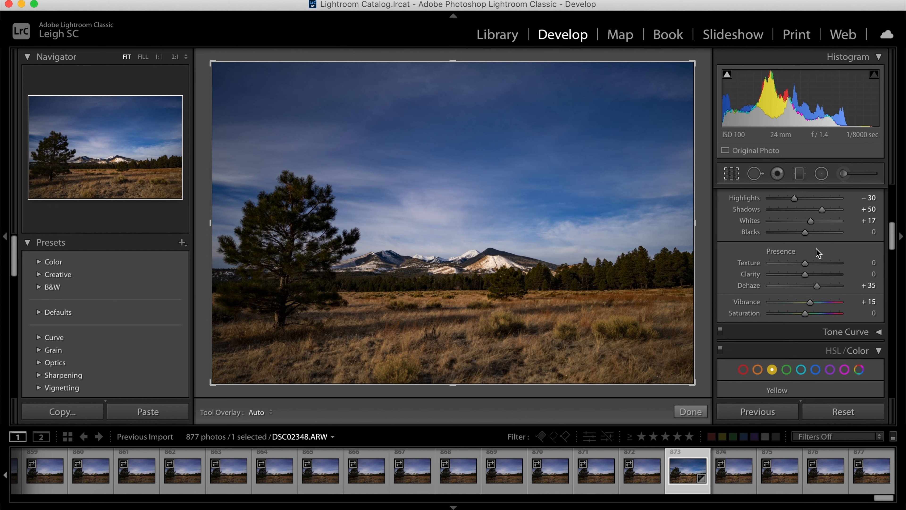
pyautogui.scroll(3, 818, 252)
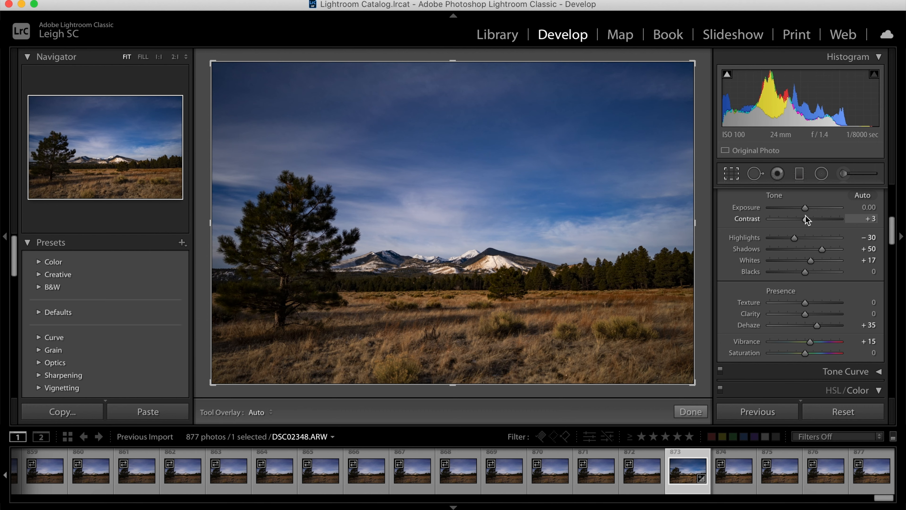
pyautogui.moveTo(806, 209); pyautogui.dragTo(809, 211)
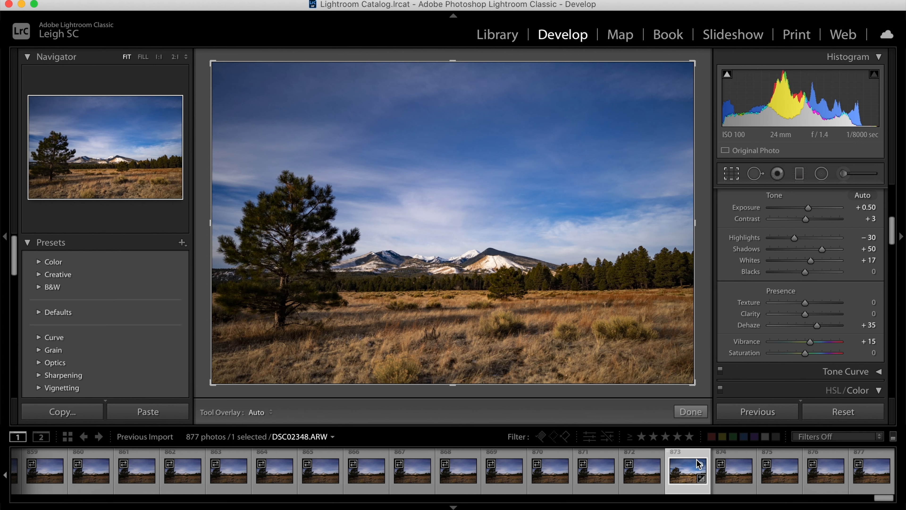
# Step: Select all photos of the import and synchronize DSC02348.ARW's develop settings to them, leaving Local Adjustments and Transform excluded
pyautogui.press('super+a')
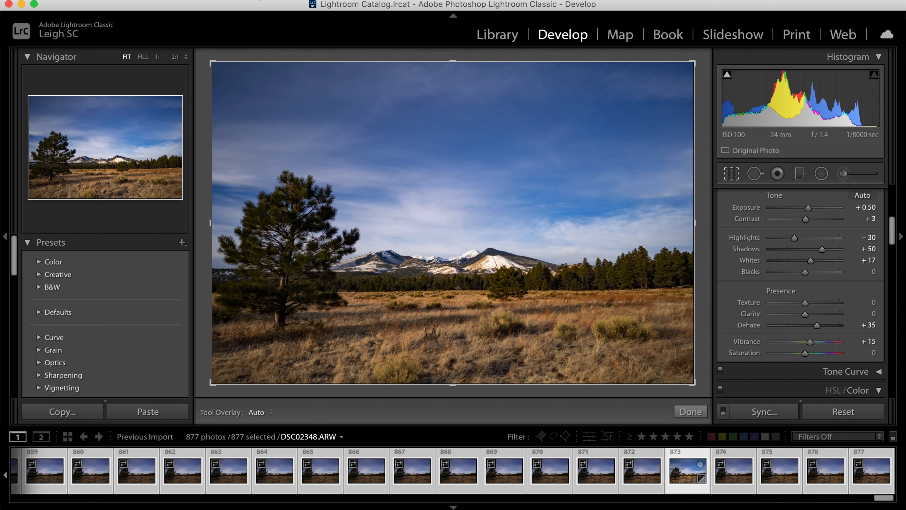
pyautogui.click(277, 1)
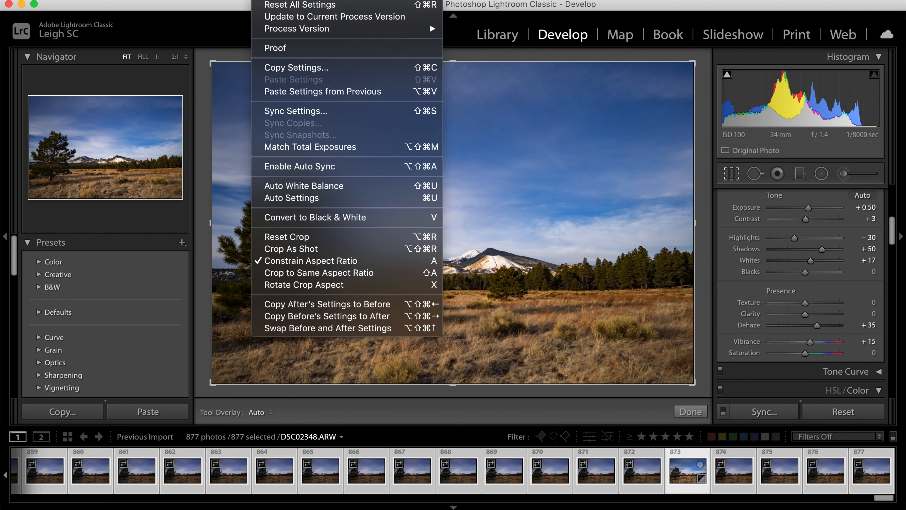
pyautogui.click(310, 111)
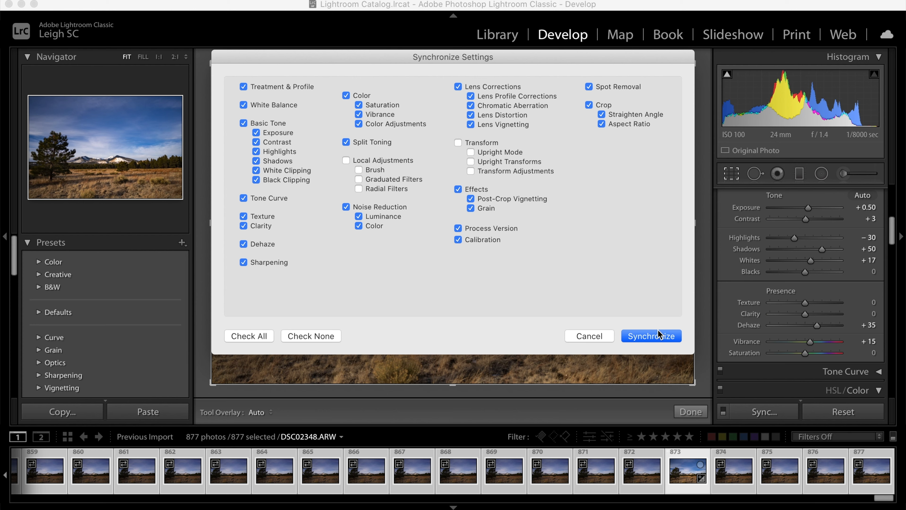
pyautogui.click(645, 337)
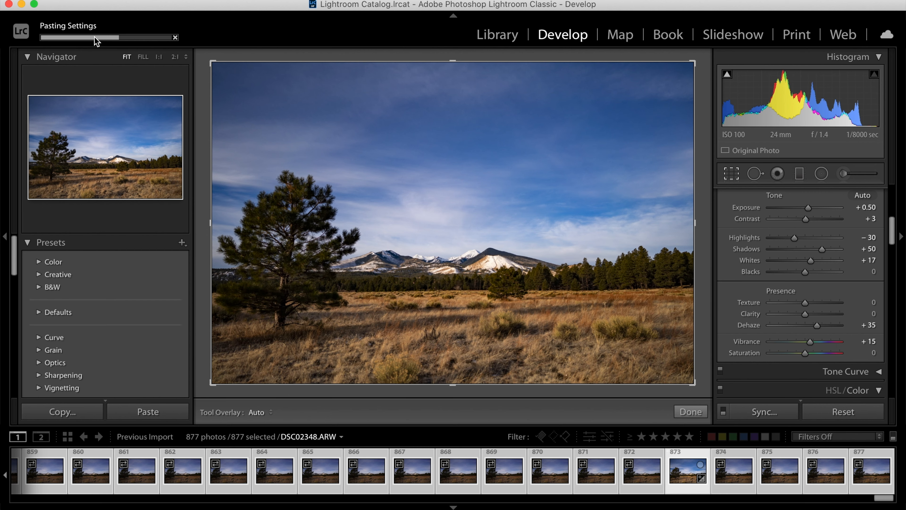
pyautogui.click(94, 37)
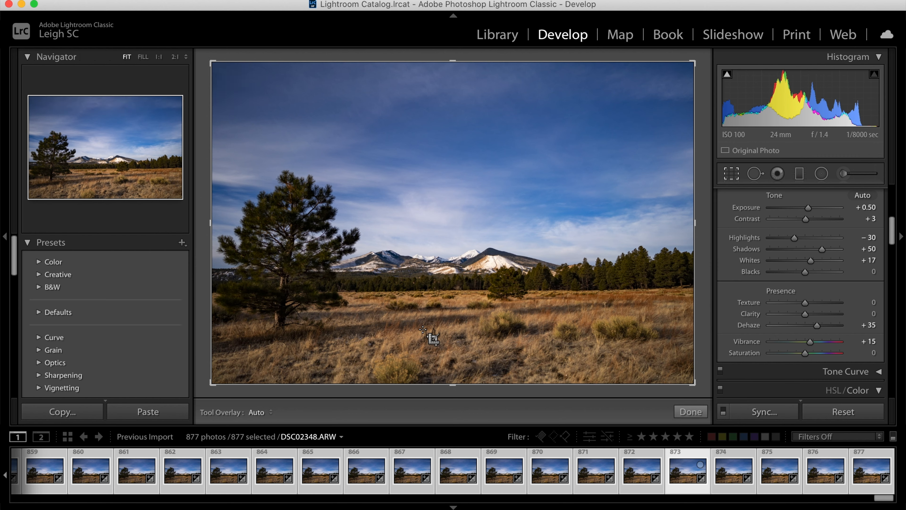
# Step: Spot-check the synchronized settings on frames through the middle of the sequence, including DSC01856.ARW, DSC01764.ARW and DSC01681.ARW
pyautogui.hscroll(-20, 446, 474)
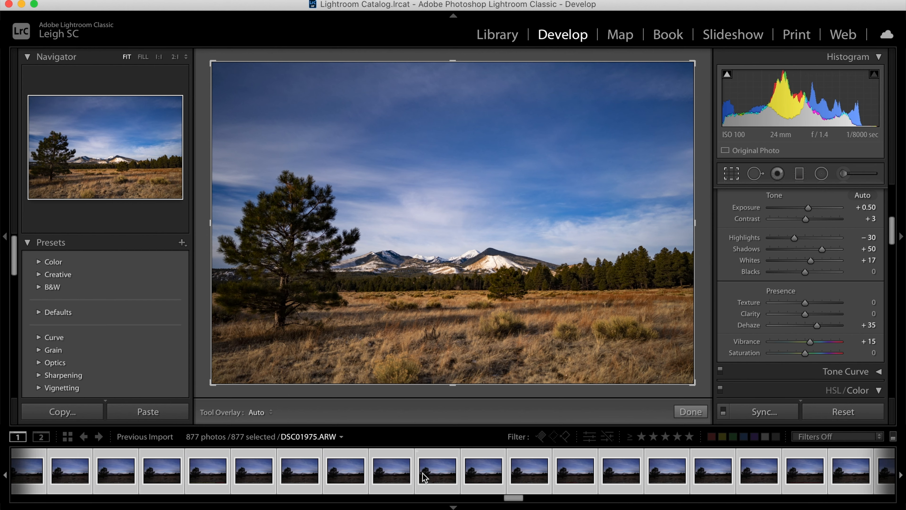
pyautogui.hscroll(-8, 304, 476)
pyautogui.click(344, 471)
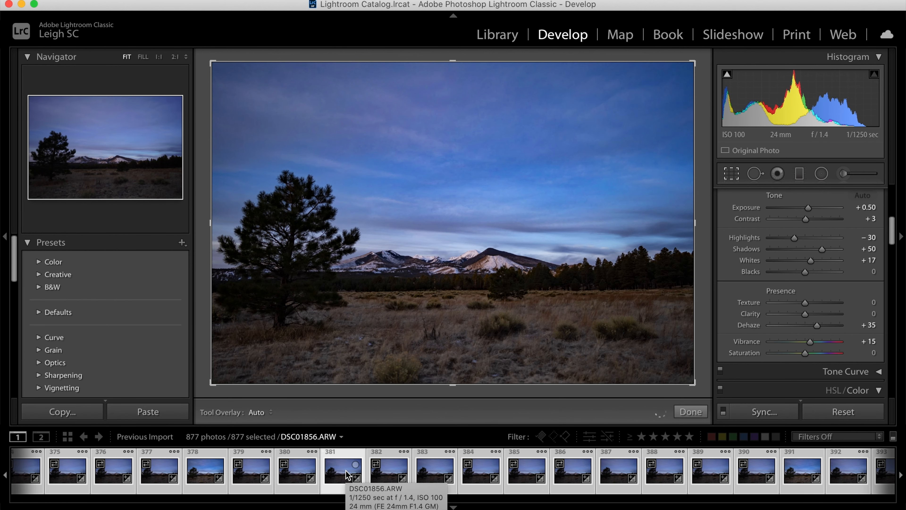
pyautogui.hscroll(-6, 345, 475)
pyautogui.click(345, 471)
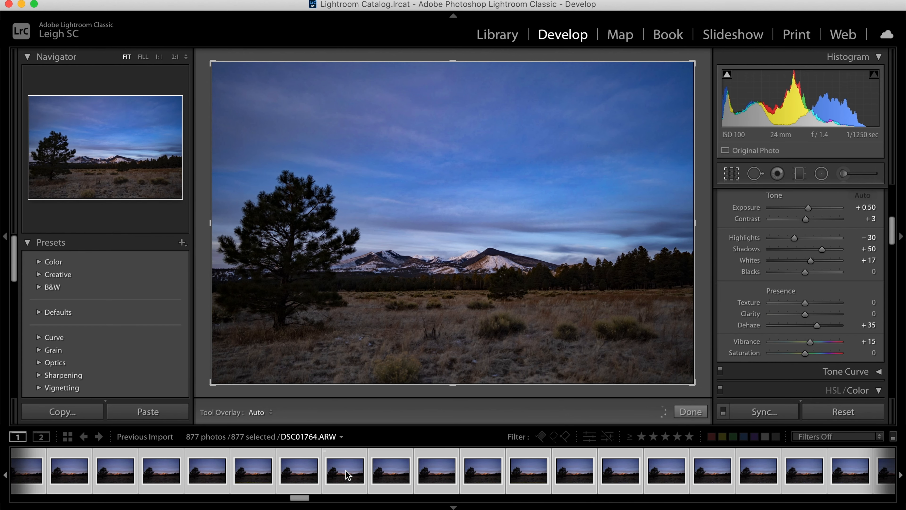
pyautogui.hscroll(-8, 346, 471)
pyautogui.click(336, 472)
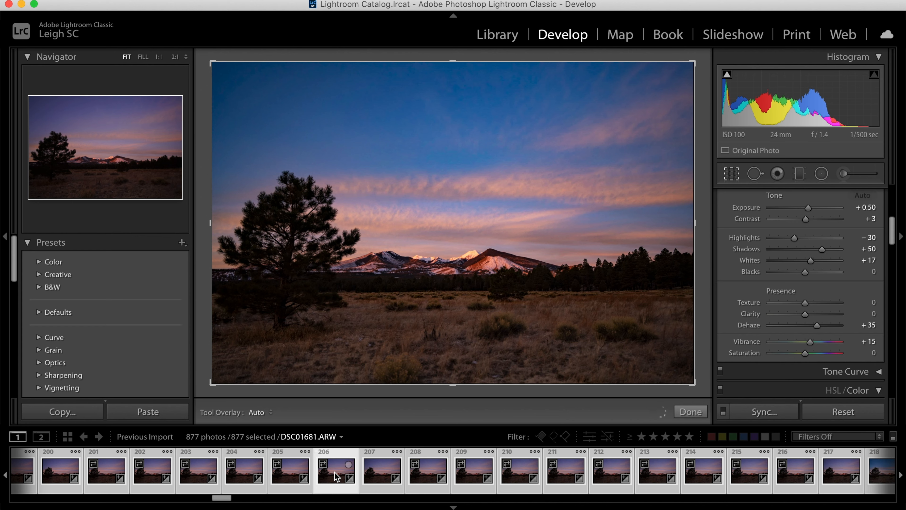
pyautogui.hscroll(-8, 336, 471)
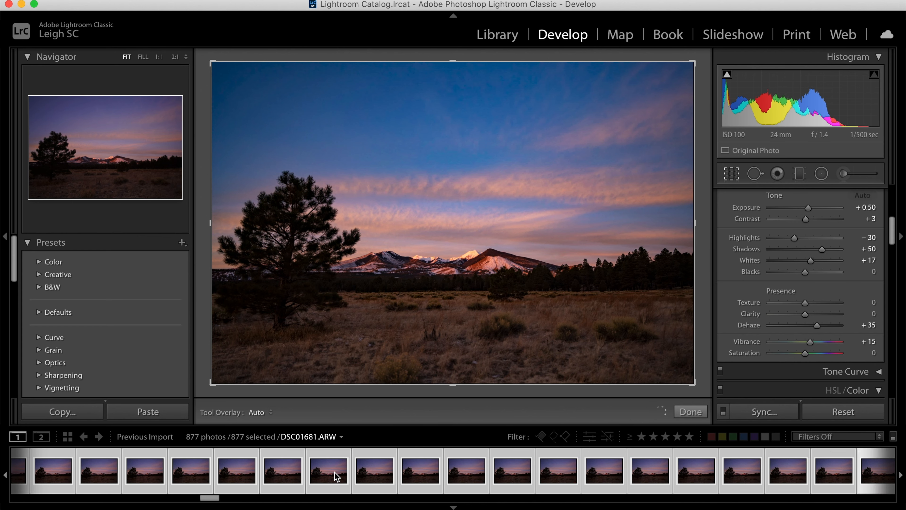
pyautogui.click(335, 472)
# Step: Check the edit on the early frames, including DSC01541.ARW and DSC01484.ARW, back to the first frame of the sequence
pyautogui.hscroll(-8, 334, 473)
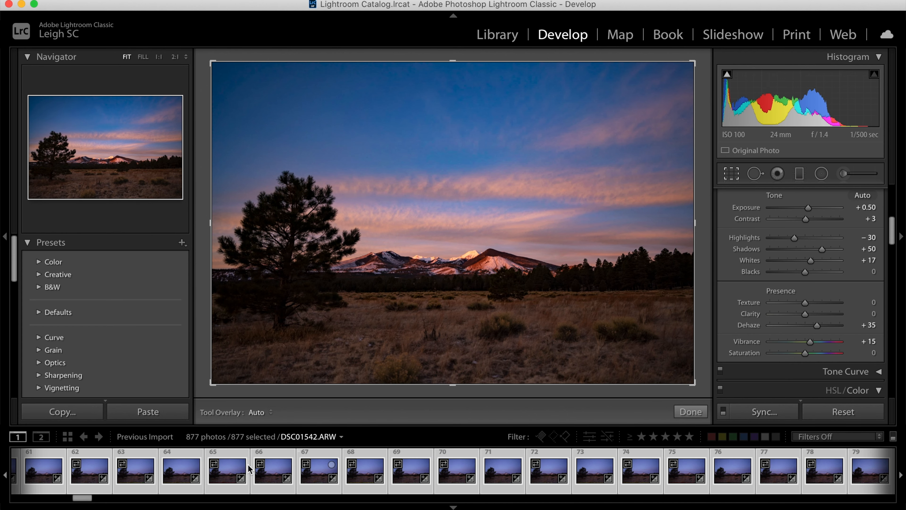
pyautogui.click(274, 476)
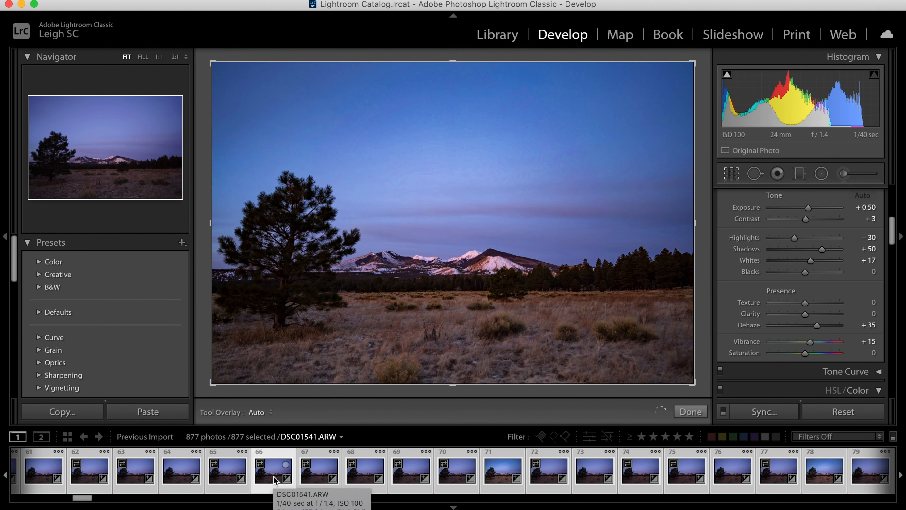
pyautogui.hscroll(-1, 274, 477)
pyautogui.hscroll(-5, 273, 476)
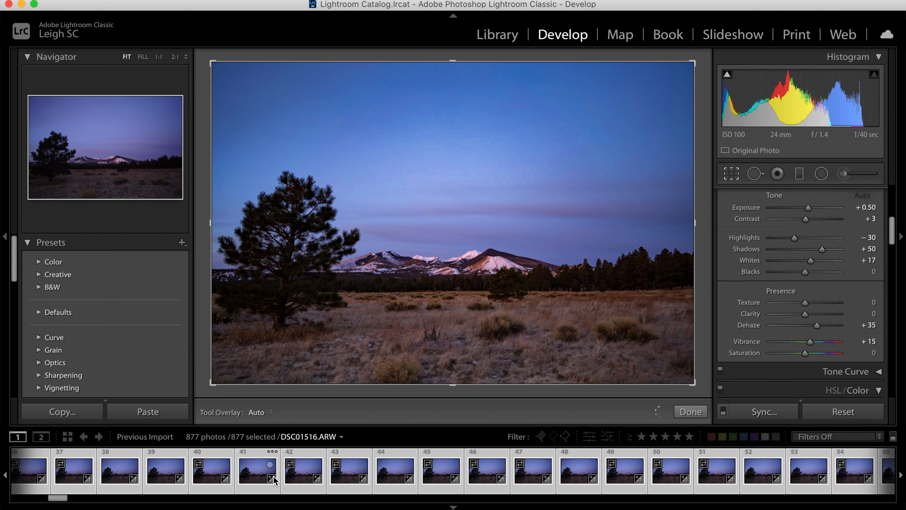
pyautogui.hscroll(-10, 274, 476)
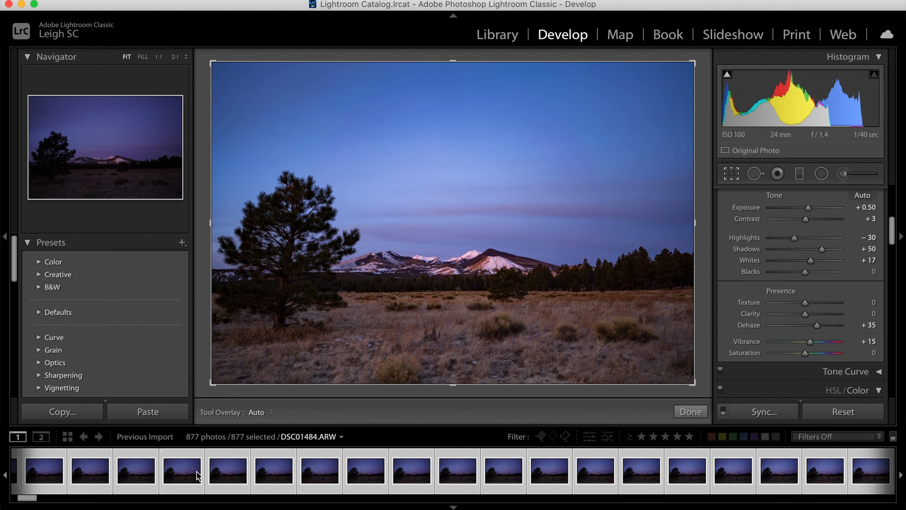
pyautogui.click(183, 476)
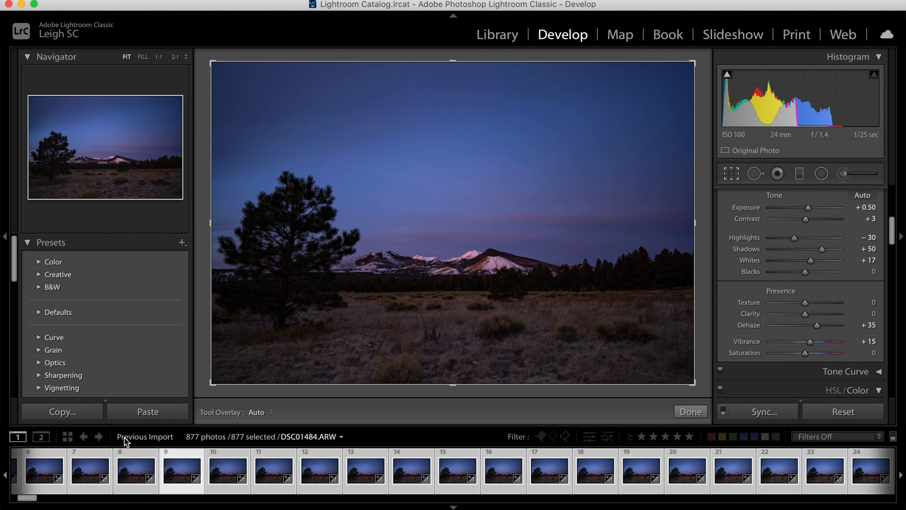
pyautogui.scroll(5, 91, 471)
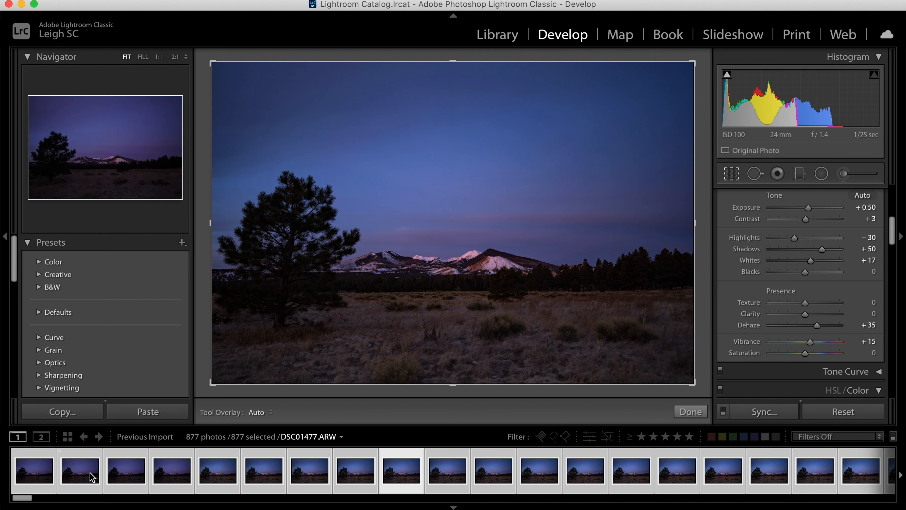
pyautogui.click(22, 466)
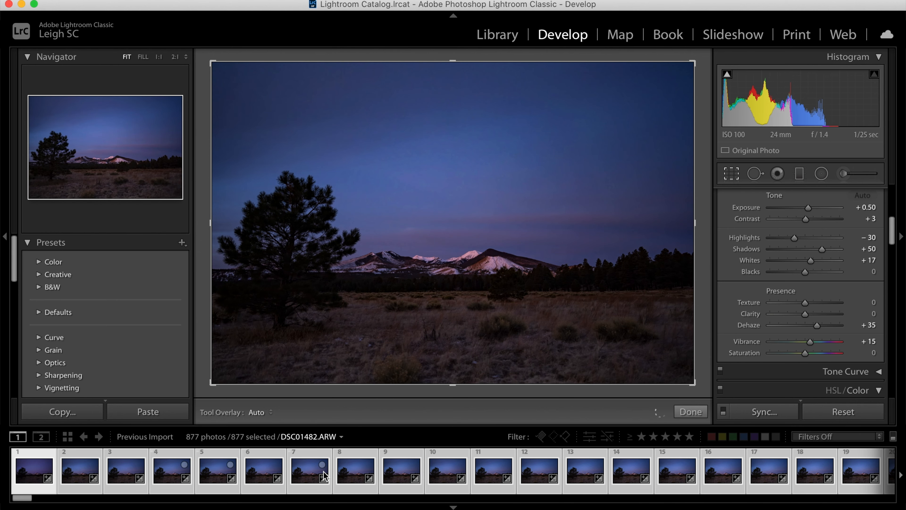
# Step: Display the last frame of the sequence, number 877, to check the edit there
pyautogui.scroll(-15, 324, 471)
pyautogui.scroll(-10, 323, 474)
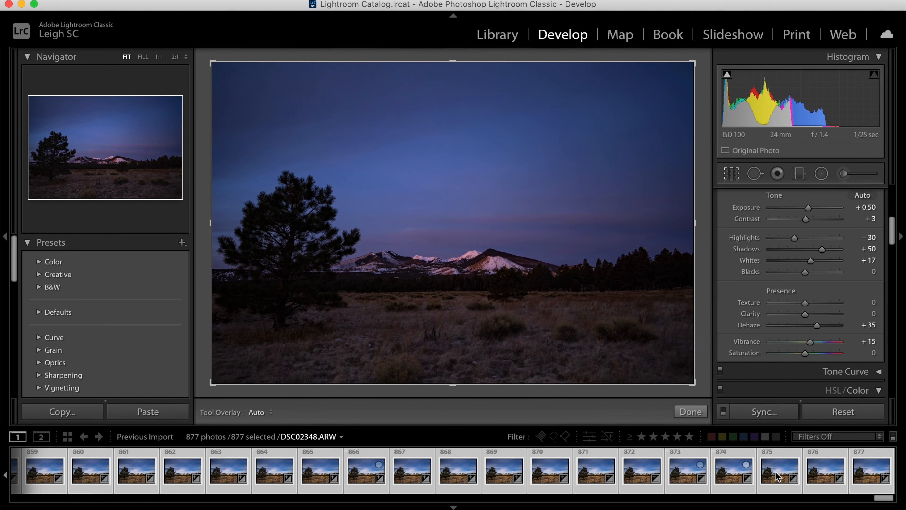
pyautogui.click(868, 473)
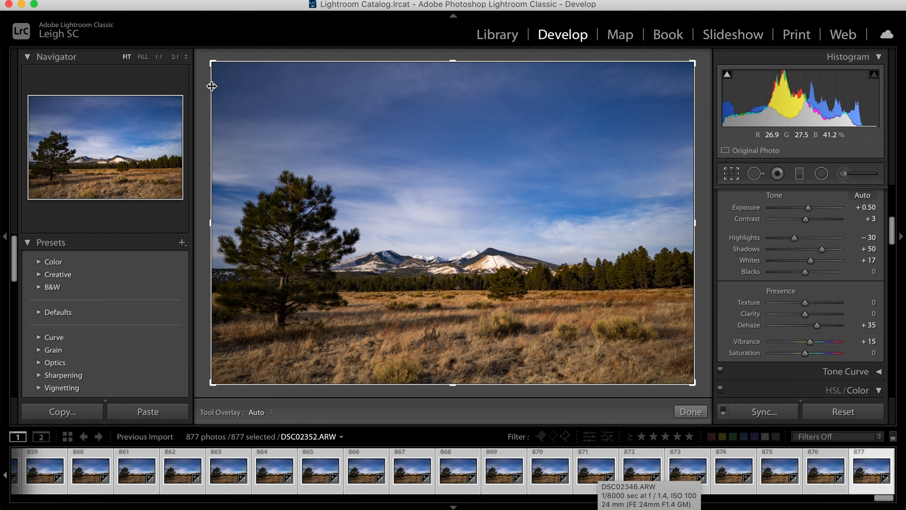
# Step: Open the export settings for all selected photos, keep the File Name Lr PLUS INFO renaming template and review the image options
pyautogui.click(134, 1)
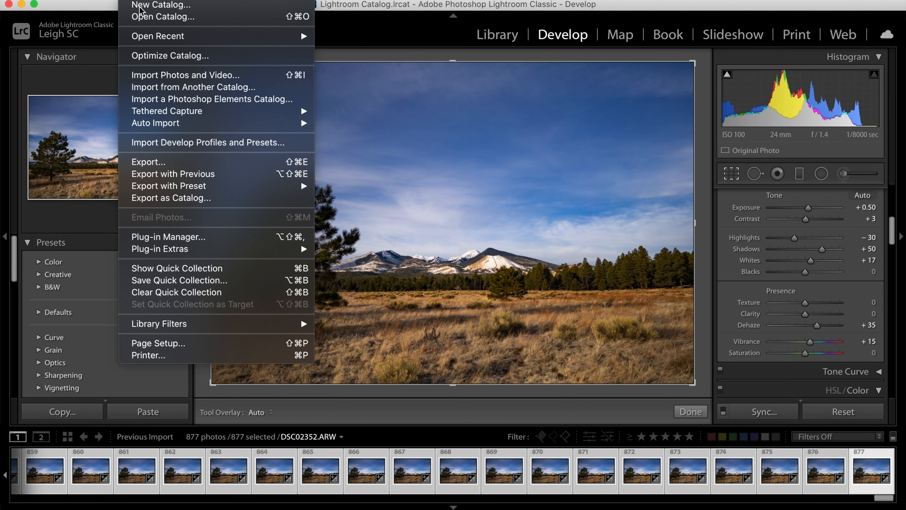
pyautogui.click(192, 163)
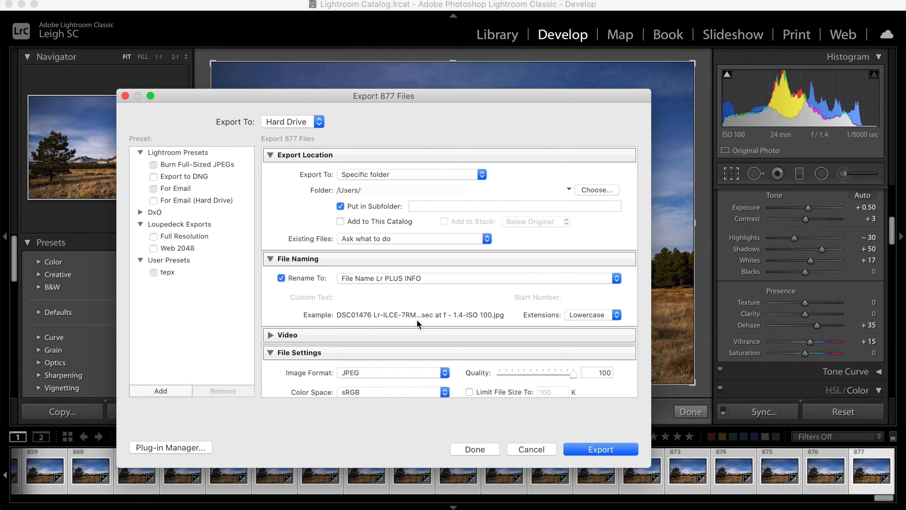
pyautogui.click(426, 280)
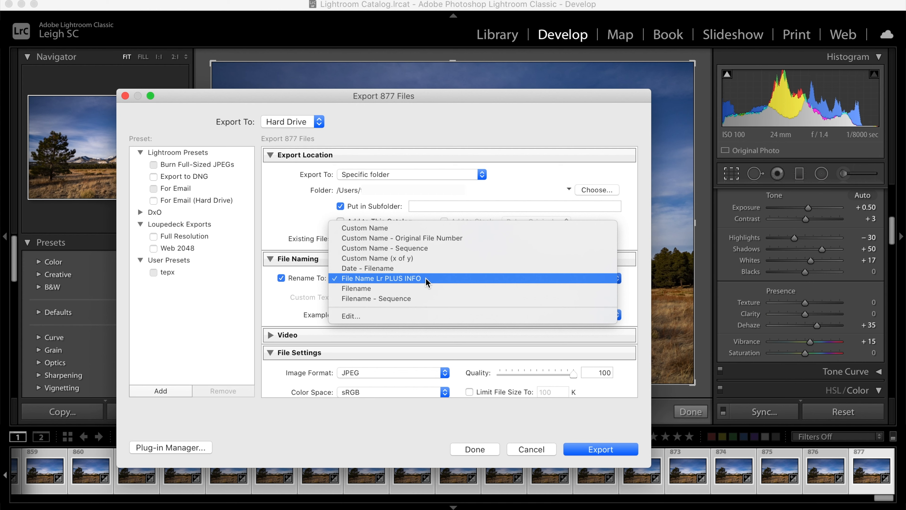
pyautogui.click(426, 277)
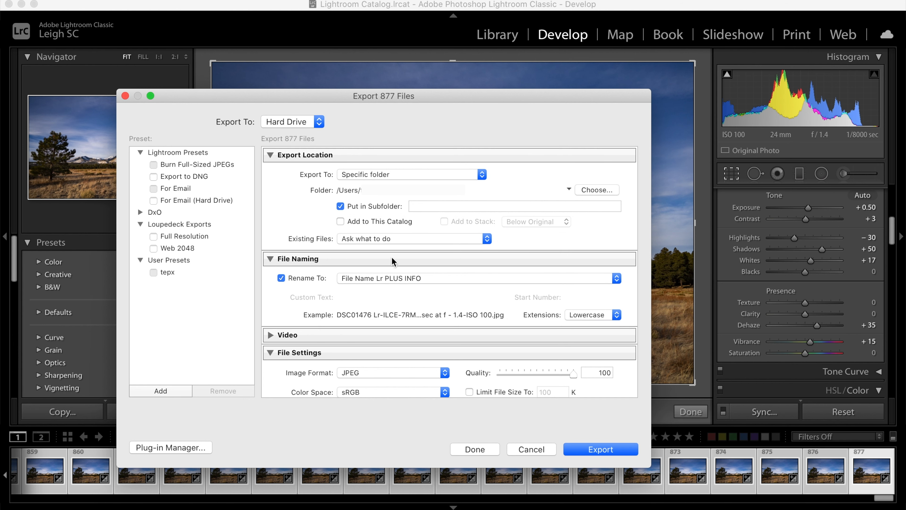
pyautogui.scroll(-10, 441, 324)
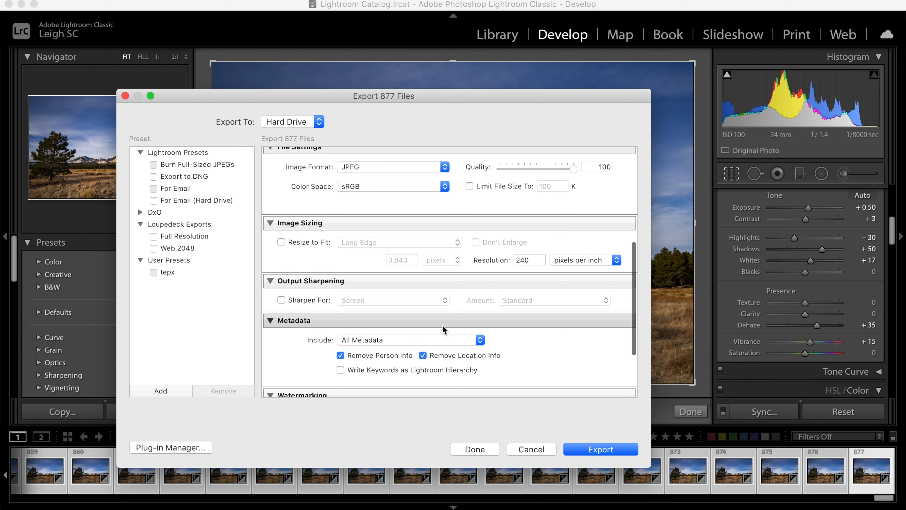
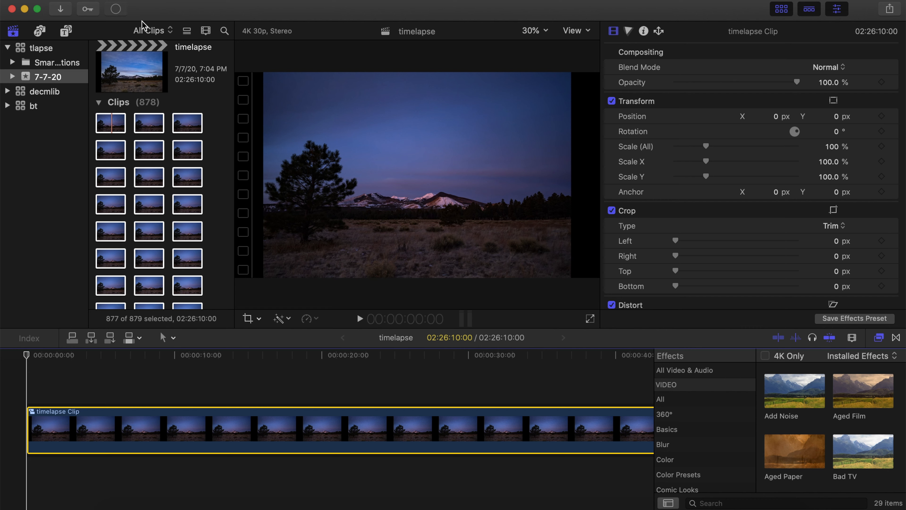
# Step: Switch to Final Cut Pro and check the status of its background tasks
pyautogui.click(115, 9)
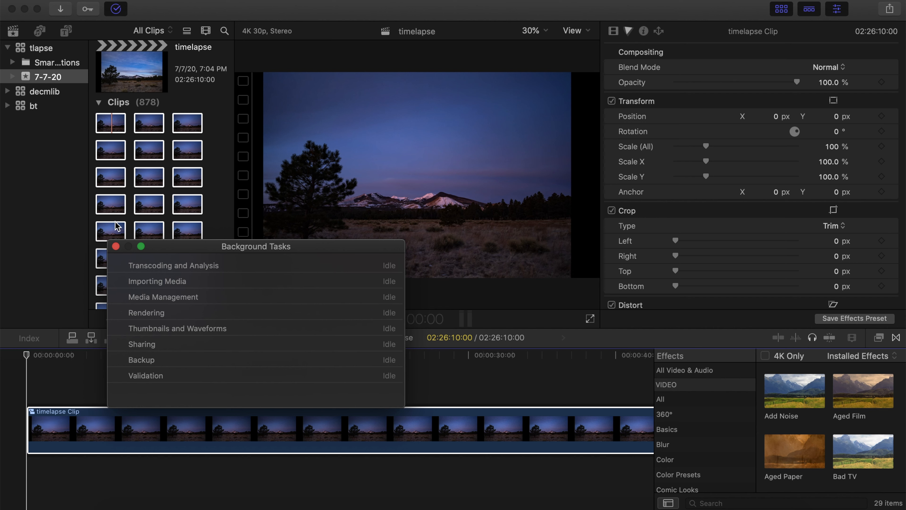
pyautogui.click(115, 246)
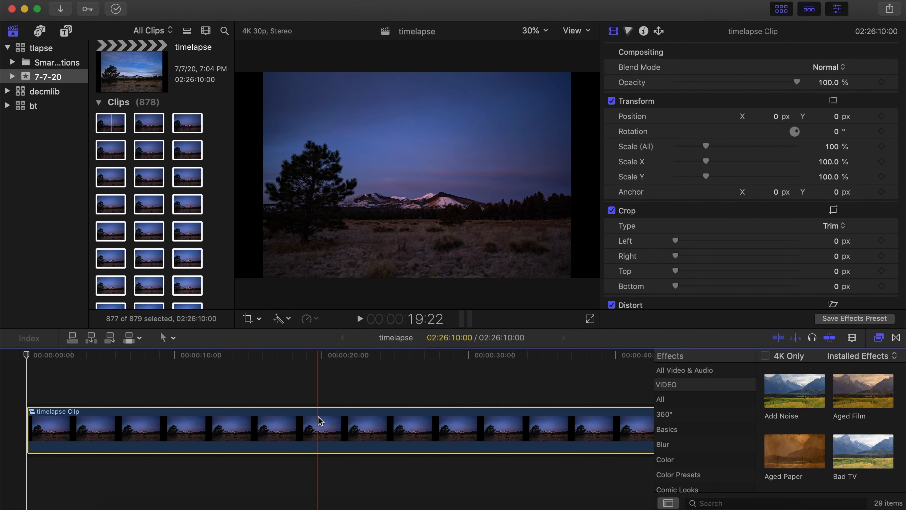
# Step: Retime the timelapse clip with a custom speed that sets its duration to 00:00:10:00
pyautogui.click(316, 318)
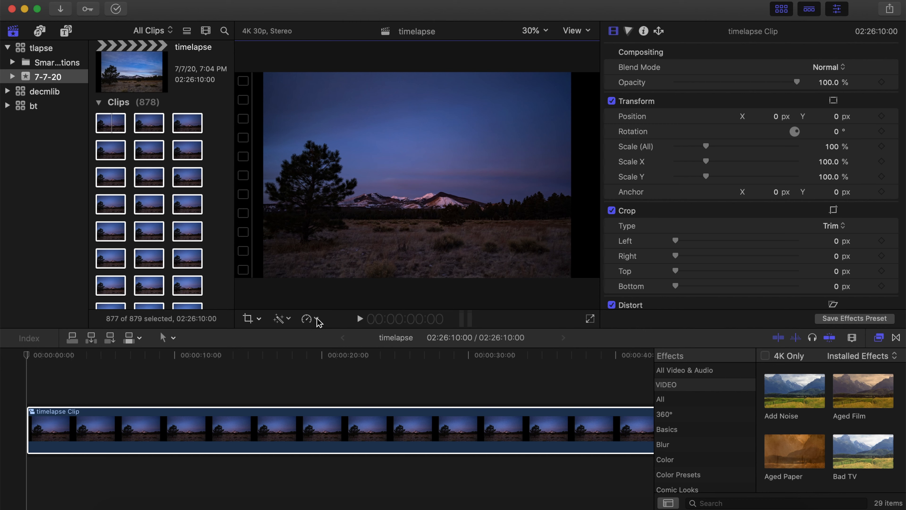
pyautogui.click(317, 319)
pyautogui.click(347, 385)
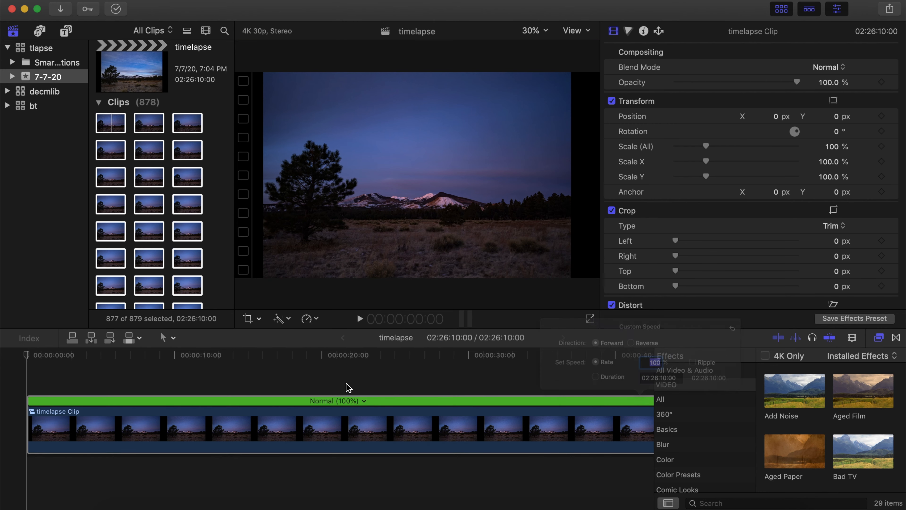
pyautogui.click(600, 370)
pyautogui.click(653, 370)
pyautogui.press('BackSpace')
pyautogui.press('BackSpace')
pyautogui.write('10')
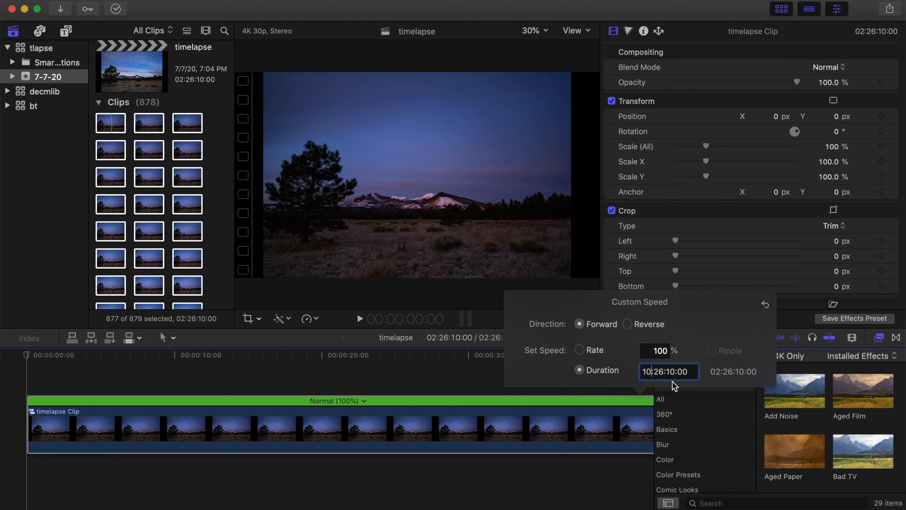
pyautogui.click(646, 371)
pyautogui.press('BackSpace')
pyautogui.write('0')
pyautogui.click(664, 371)
pyautogui.press('BackSpace')
pyautogui.press('BackSpace')
pyautogui.write('00')
pyautogui.press('Return')
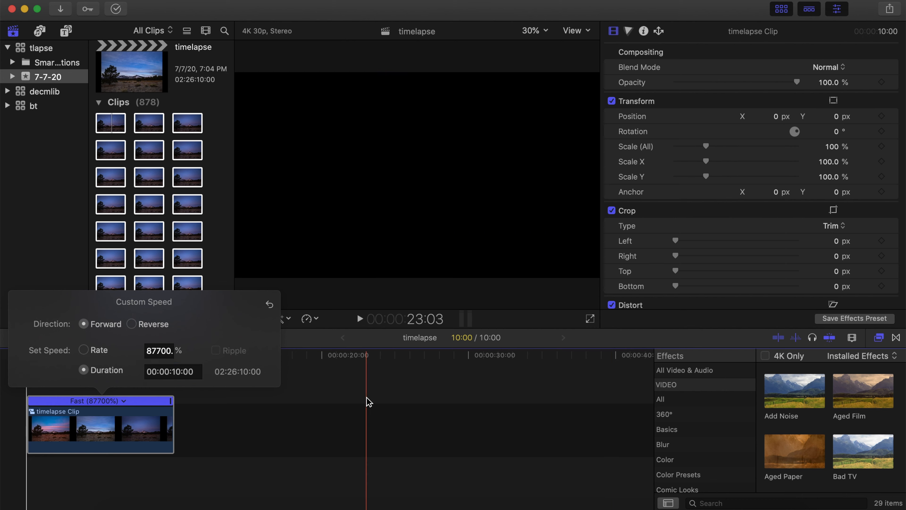
pyautogui.click(285, 407)
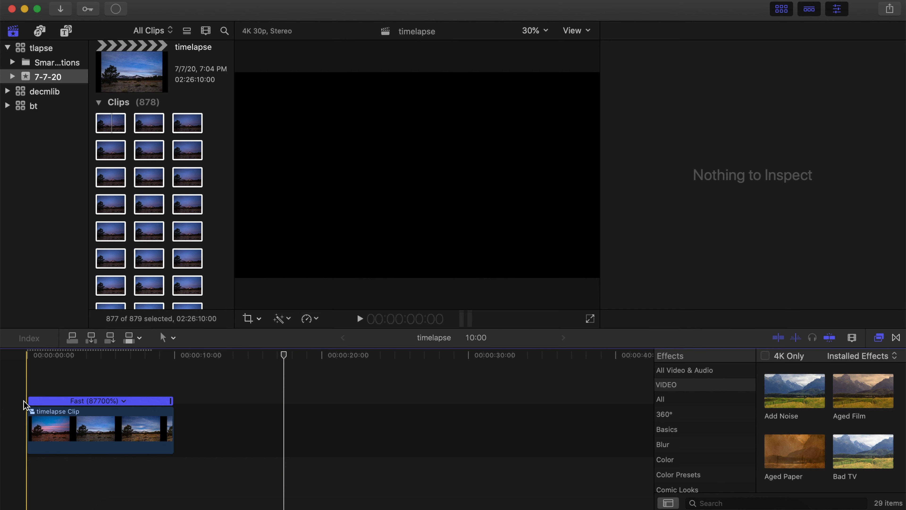
# Step: Play the retimed timelapse clip from its start to preview the motion, and stop playback partway through
pyautogui.click(25, 389)
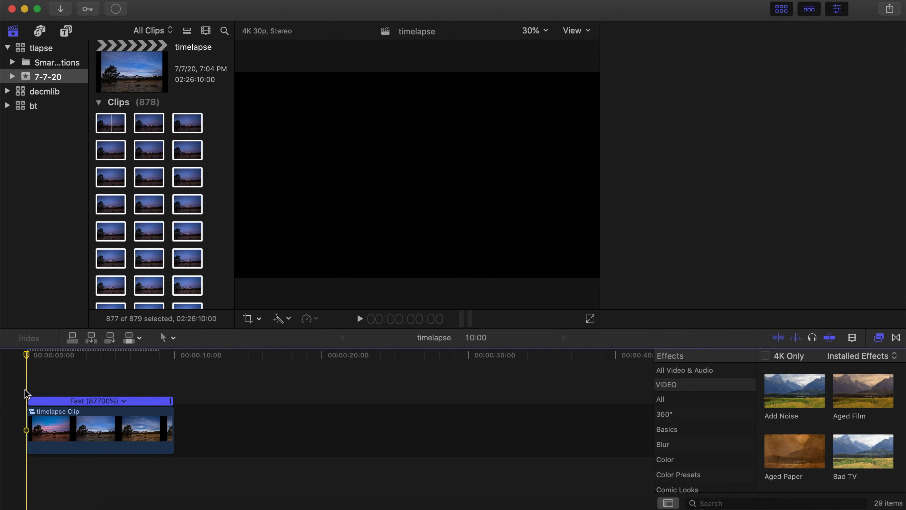
pyautogui.press('super+4')
pyautogui.press('space')
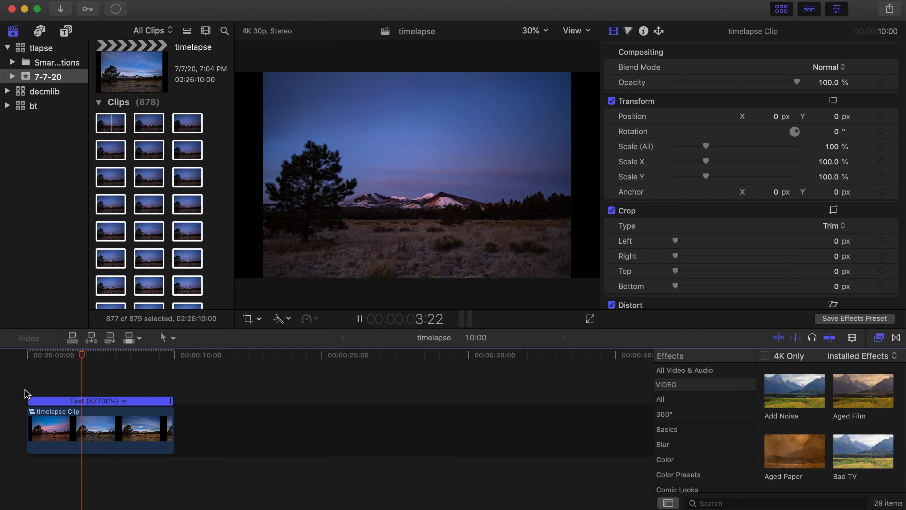
pyautogui.press('space')
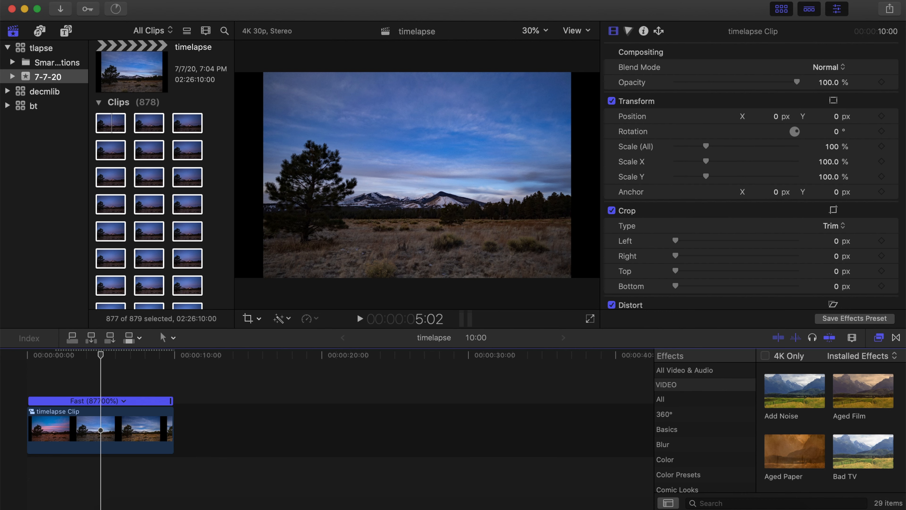
# Step: Send the timelapse project to Compressor
pyautogui.click(107, 1)
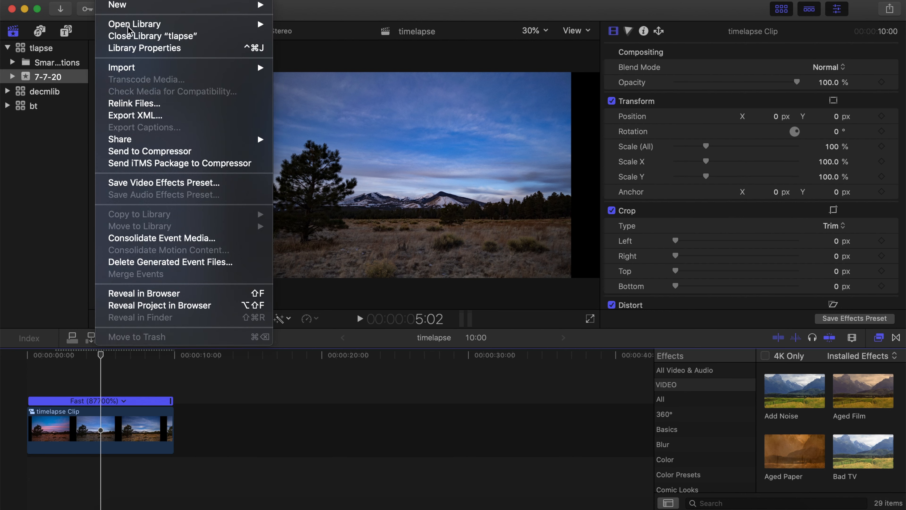
pyautogui.click(175, 151)
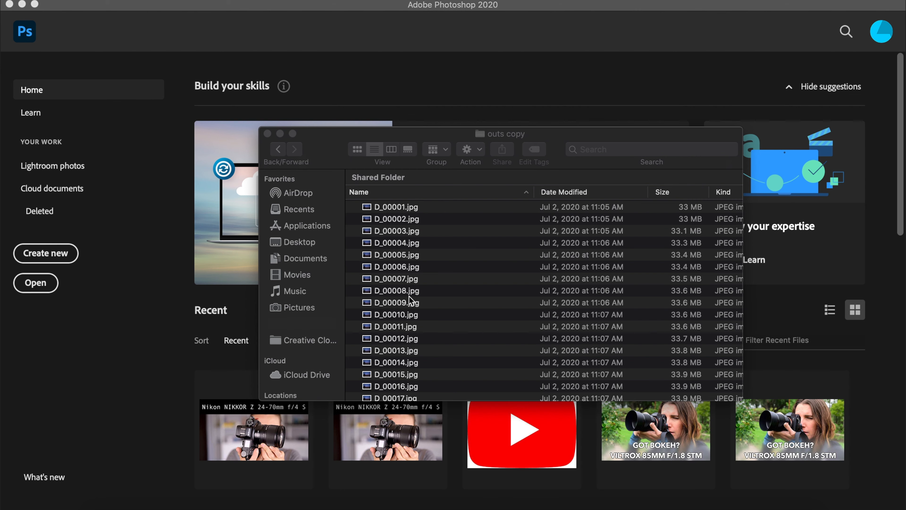
# Step: In Finder, open the outs folder on the Desktop and look through the exported JPEG frames
pyautogui.click(278, 149)
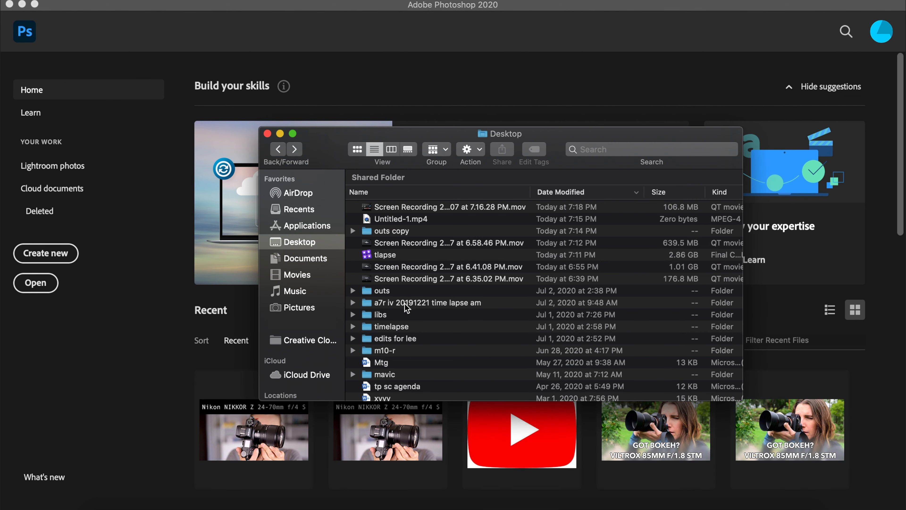
pyautogui.doubleClick(394, 291)
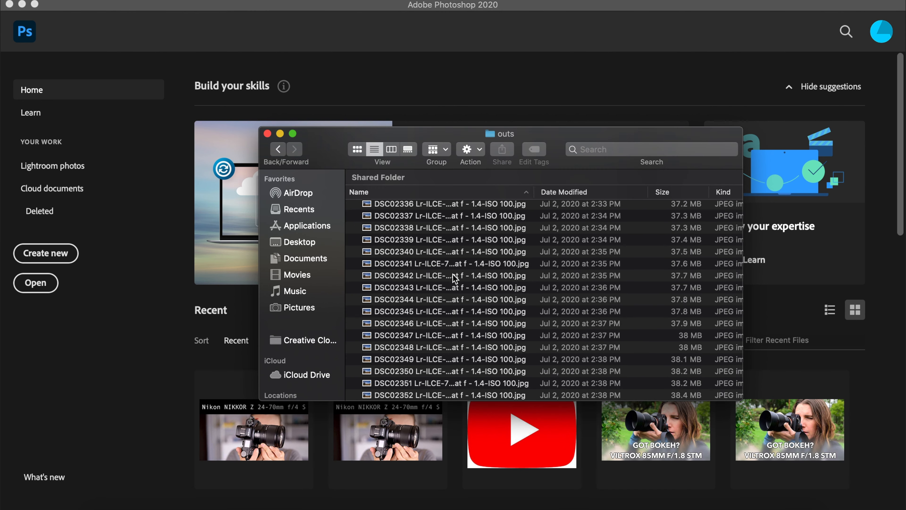
pyautogui.scroll(20, 453, 274)
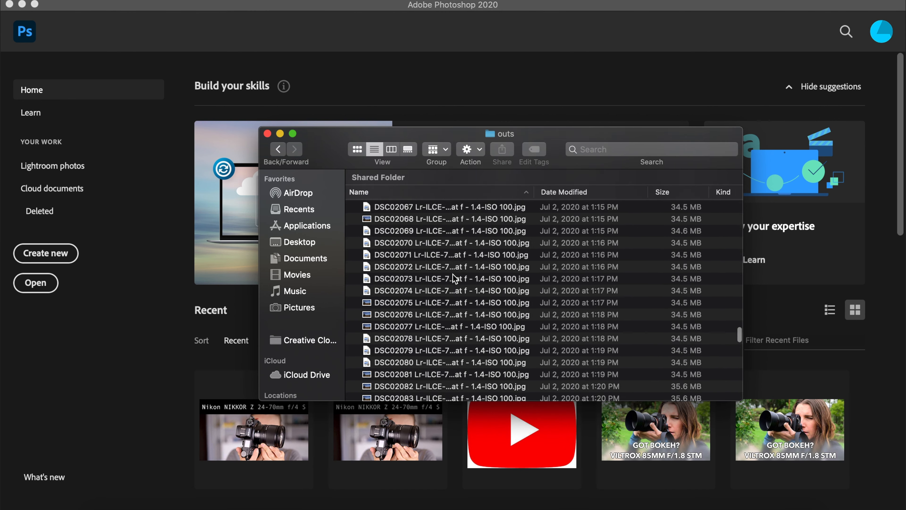
pyautogui.scroll(20, 453, 274)
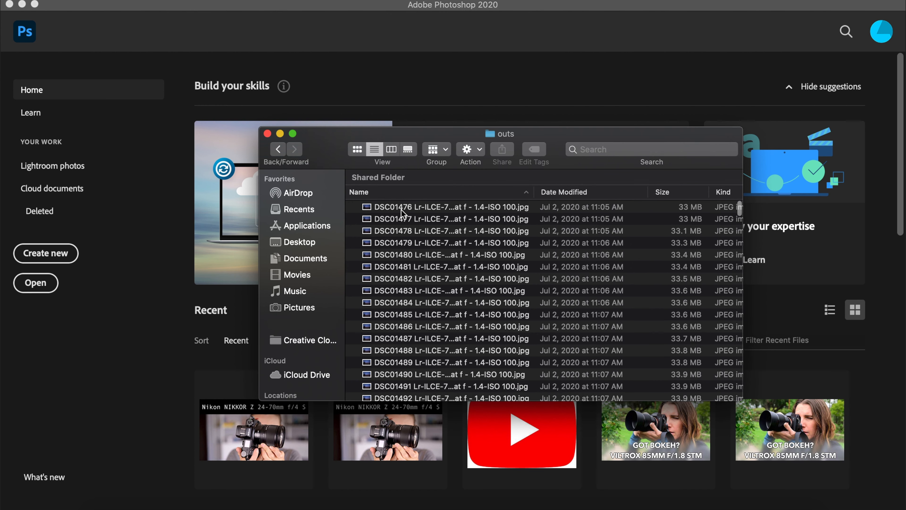
pyautogui.click(401, 209)
pyautogui.press('super+a')
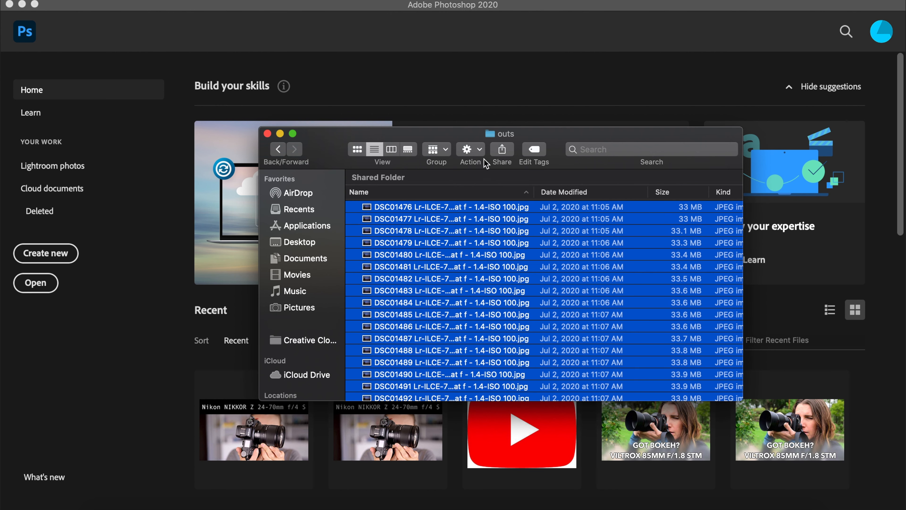
pyautogui.click(480, 154)
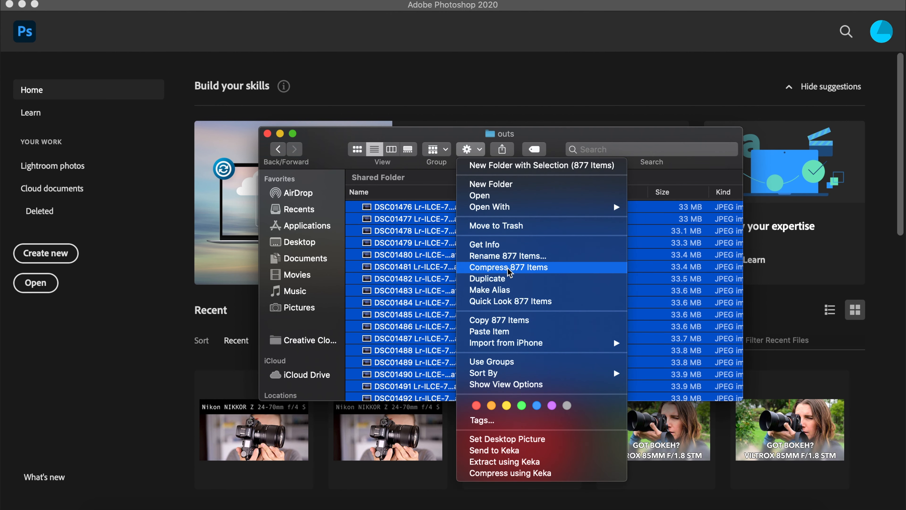
pyautogui.click(505, 260)
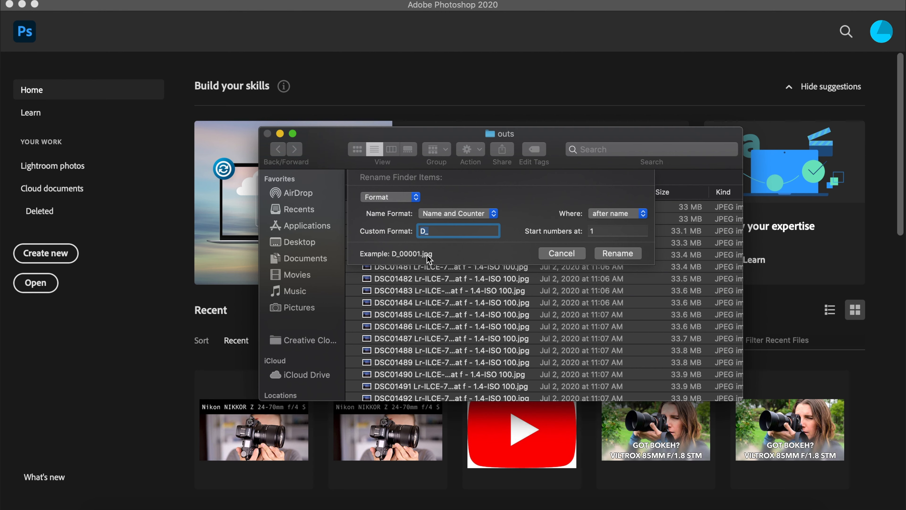
pyautogui.click(579, 254)
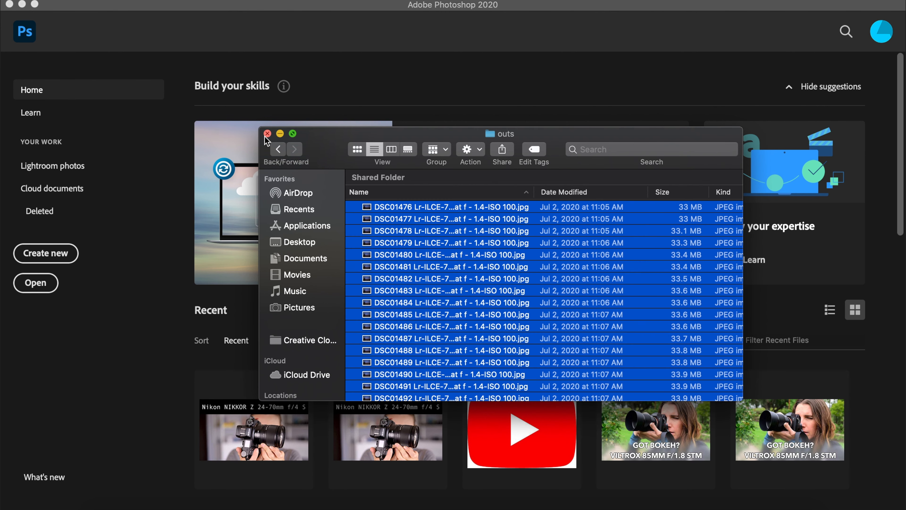
pyautogui.click(267, 133)
# Step: Open D_00001.jpg from the outs copy folder on the Desktop as a JPEG image sequence with a frame rate of 30 fps
pyautogui.click(36, 282)
pyautogui.click(422, 69)
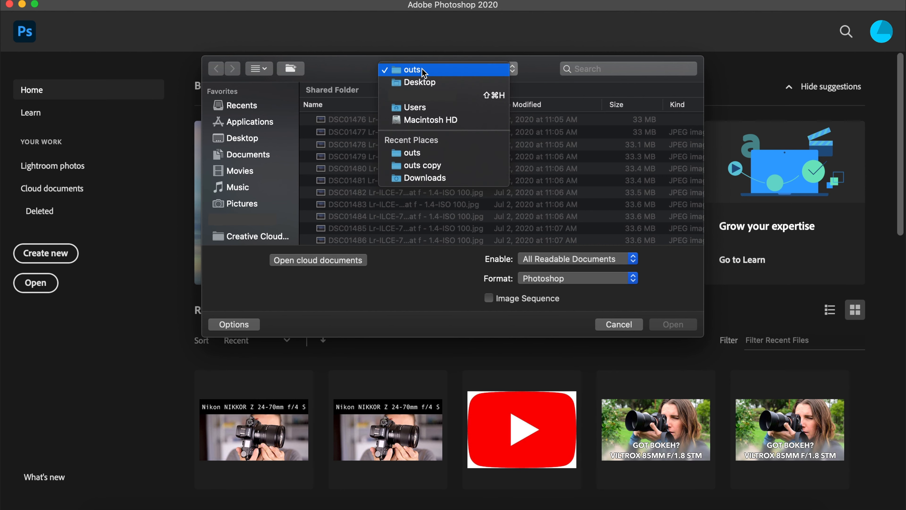
pyautogui.click(419, 82)
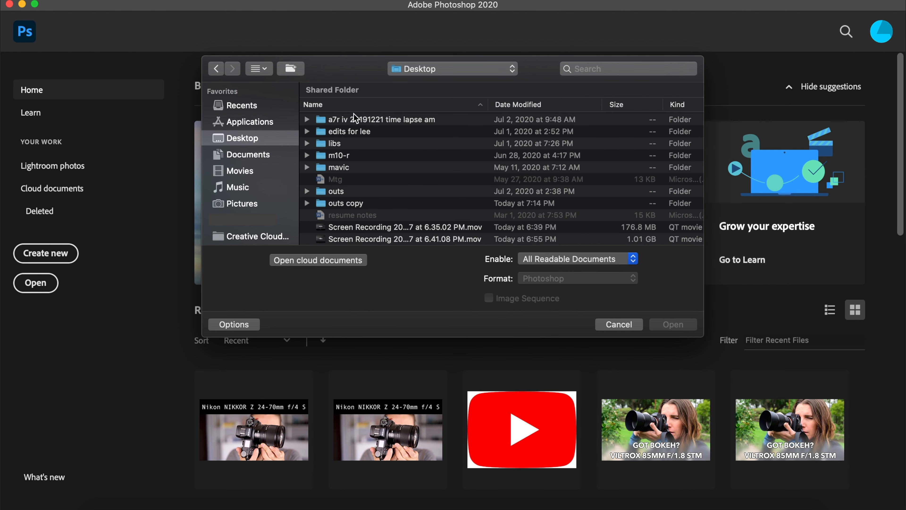
pyautogui.doubleClick(338, 203)
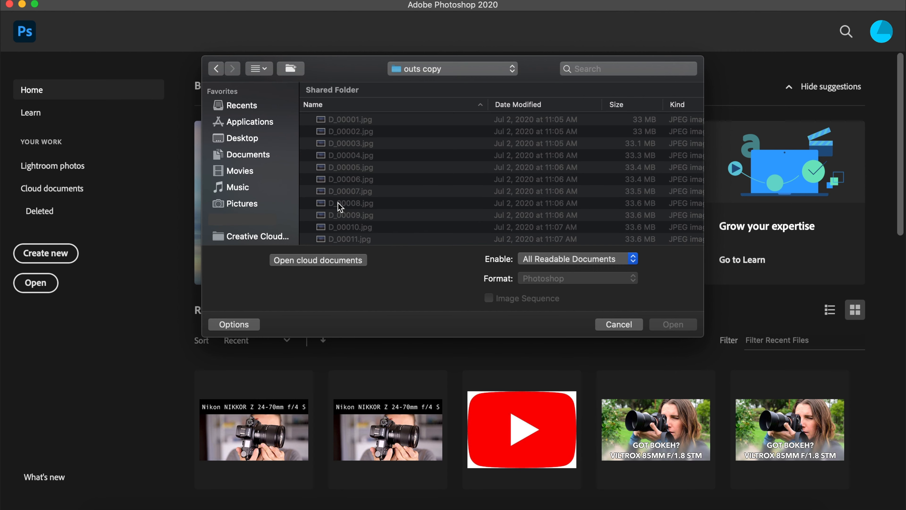
pyautogui.click(362, 120)
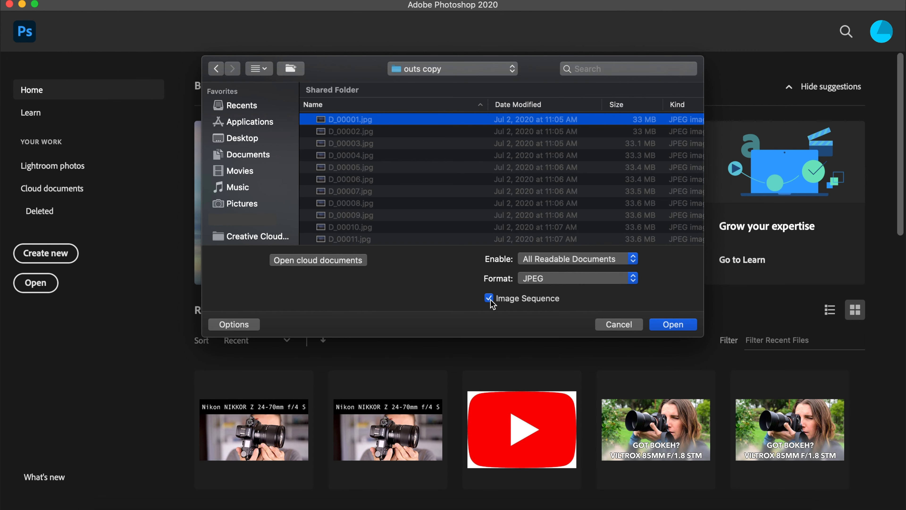
pyautogui.click(667, 326)
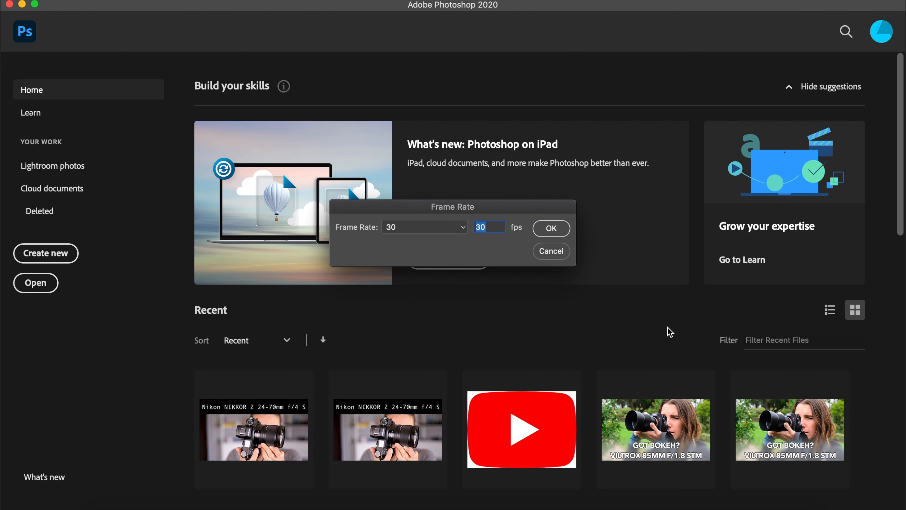
pyautogui.click(551, 228)
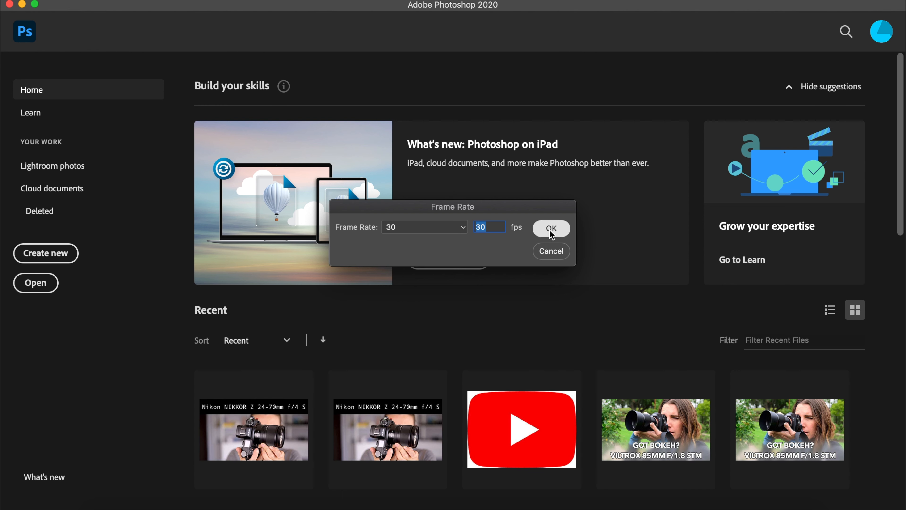